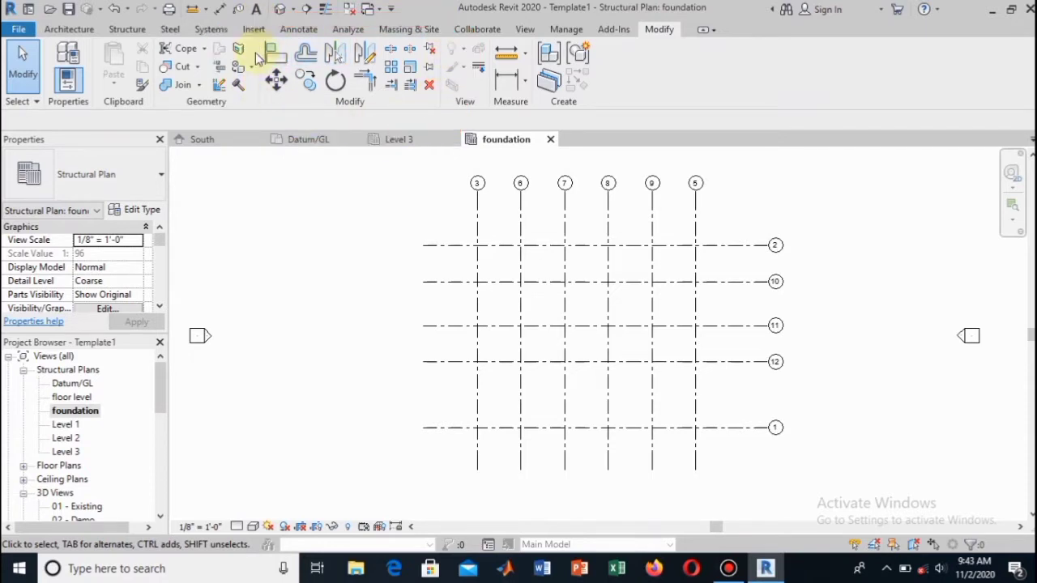
Draw chained structural walls from grid intersection 3/2 along grid 3 to grid 1, along grid 1 to grid 5, and up to grid 12
click(127, 29)
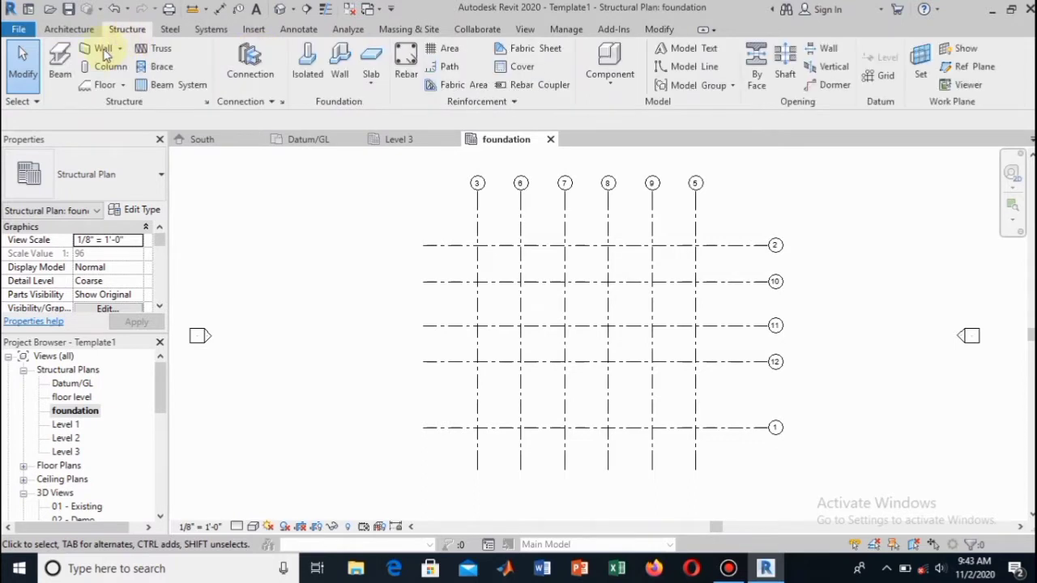
click(104, 49)
click(477, 245)
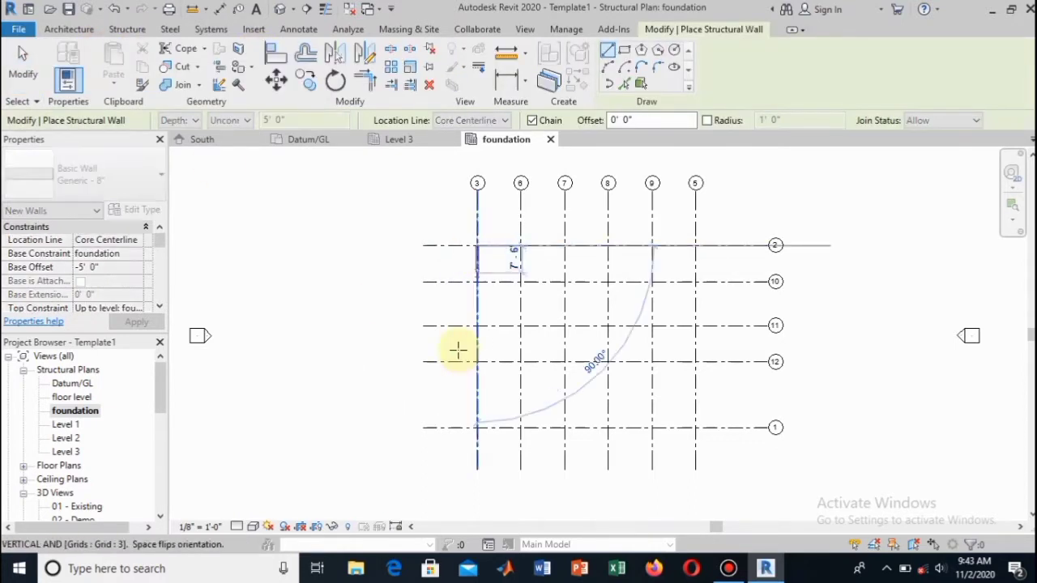
click(476, 428)
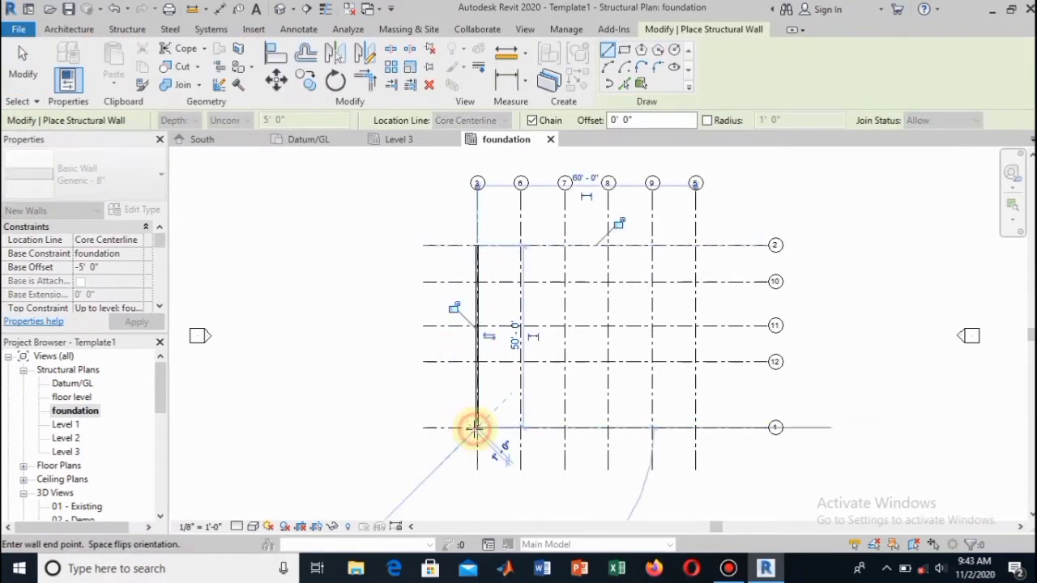
click(693, 427)
click(695, 362)
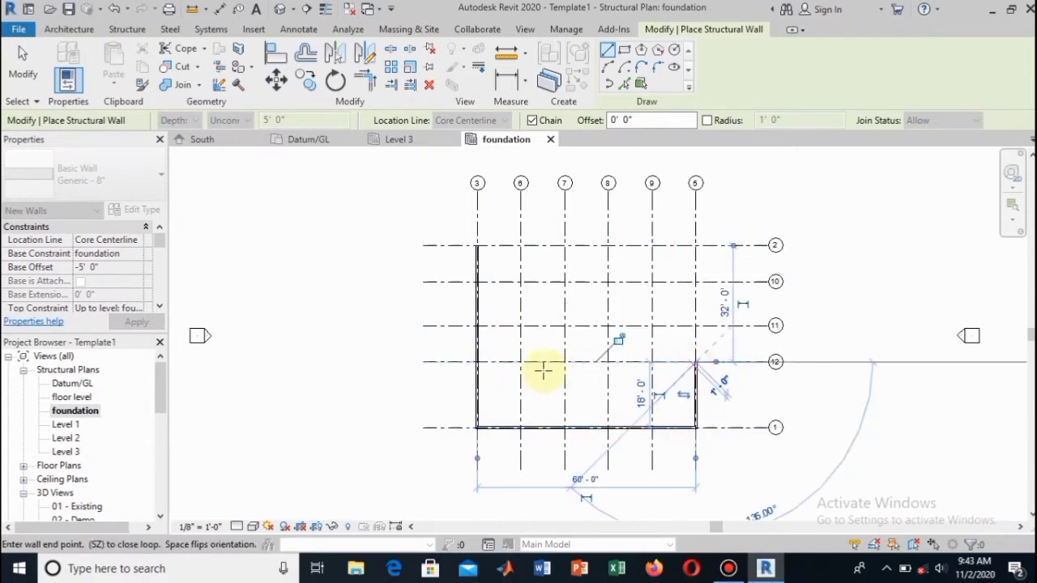
Continue the wall chain from 5/12 through grid intersections 6/12, 6/10, 5/10 and 5/2, ending it at 9/2
click(521, 362)
click(521, 281)
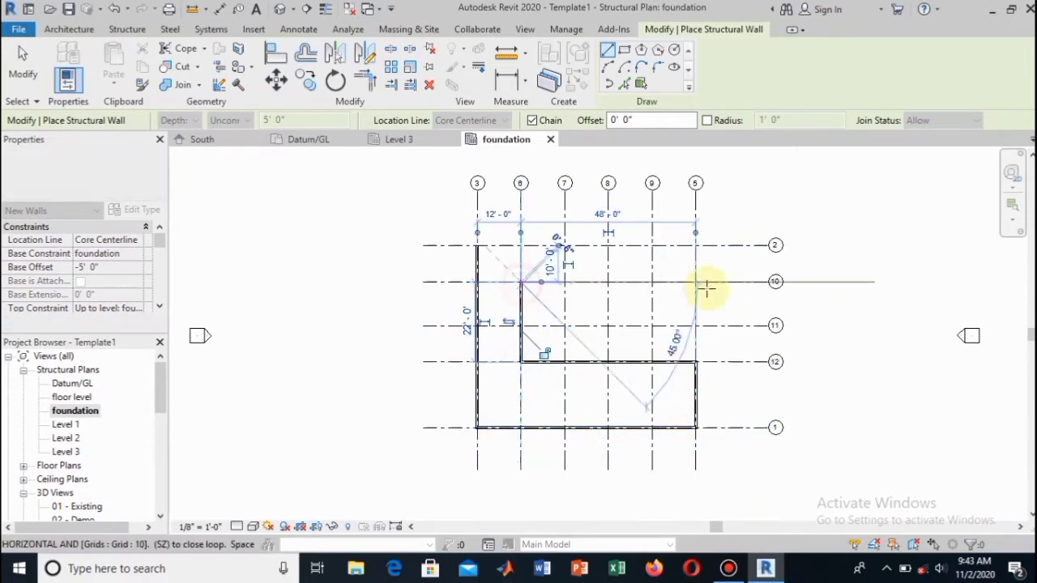
click(695, 281)
click(695, 244)
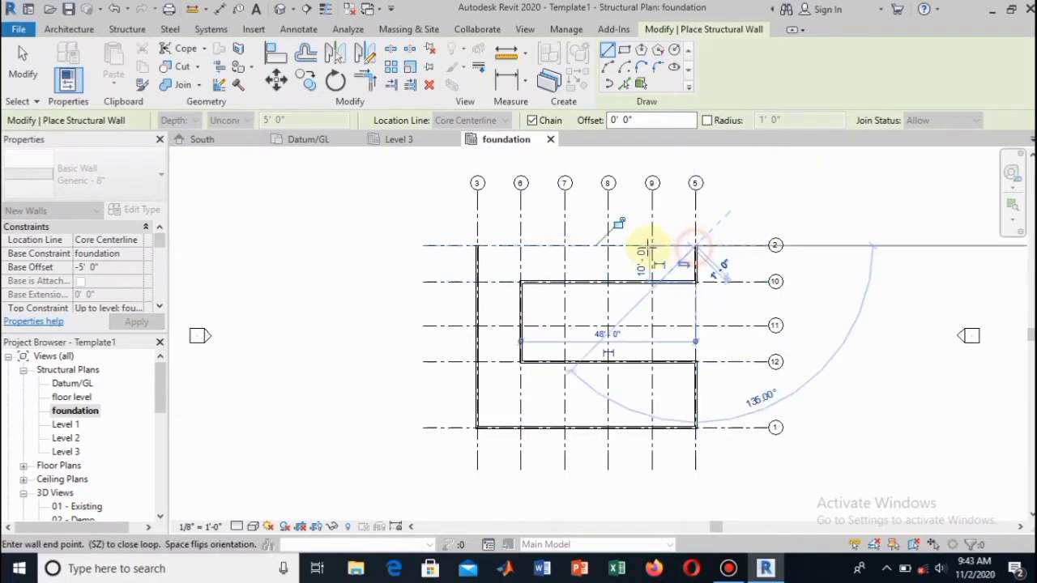
click(652, 244)
key(Escape)
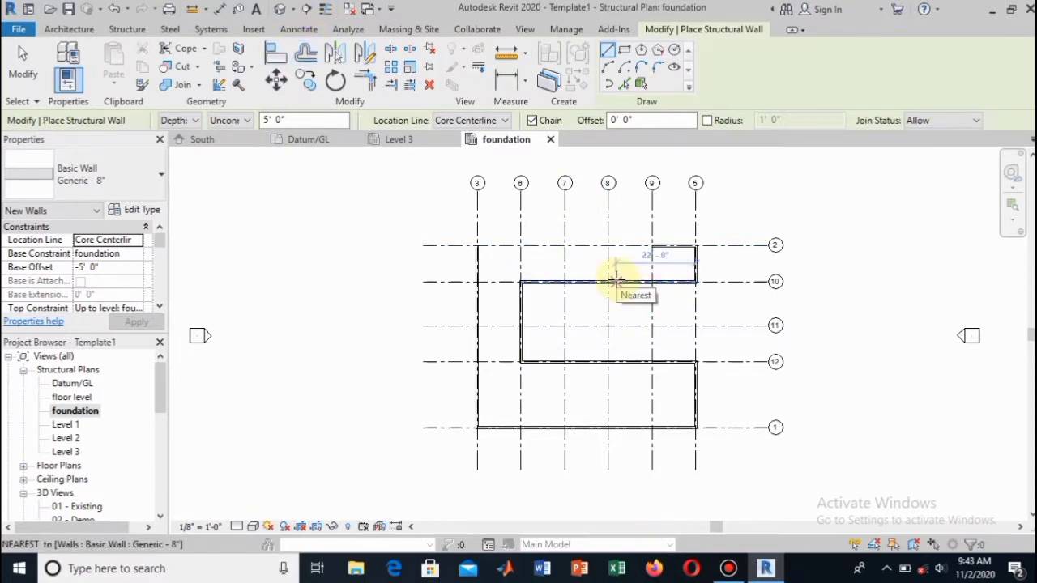
key(Escape)
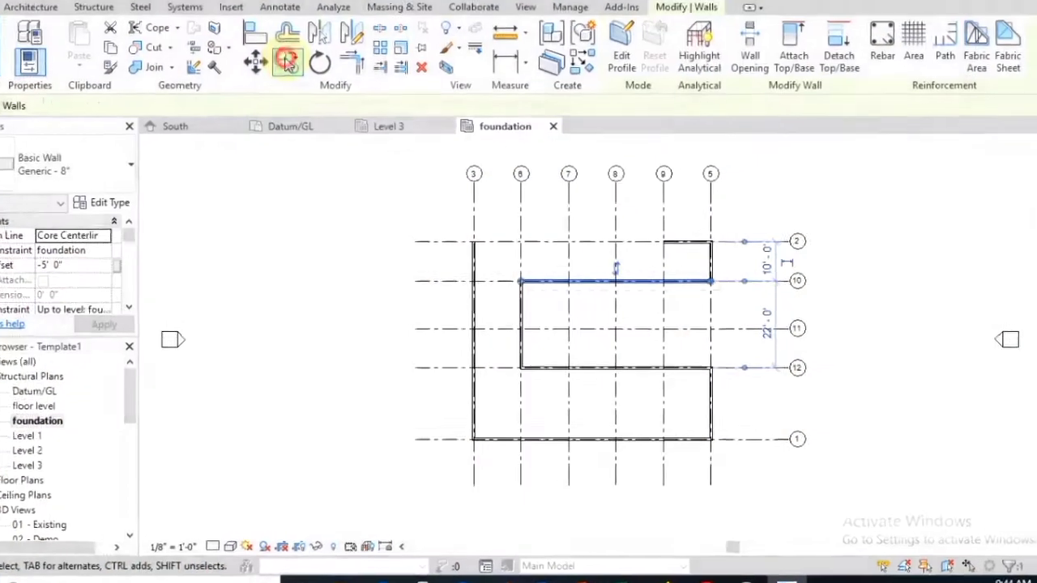
Copy the grid 10 wall onto grid 11 from grid 6, and onto grid 2 starting at grid 3
click(365, 139)
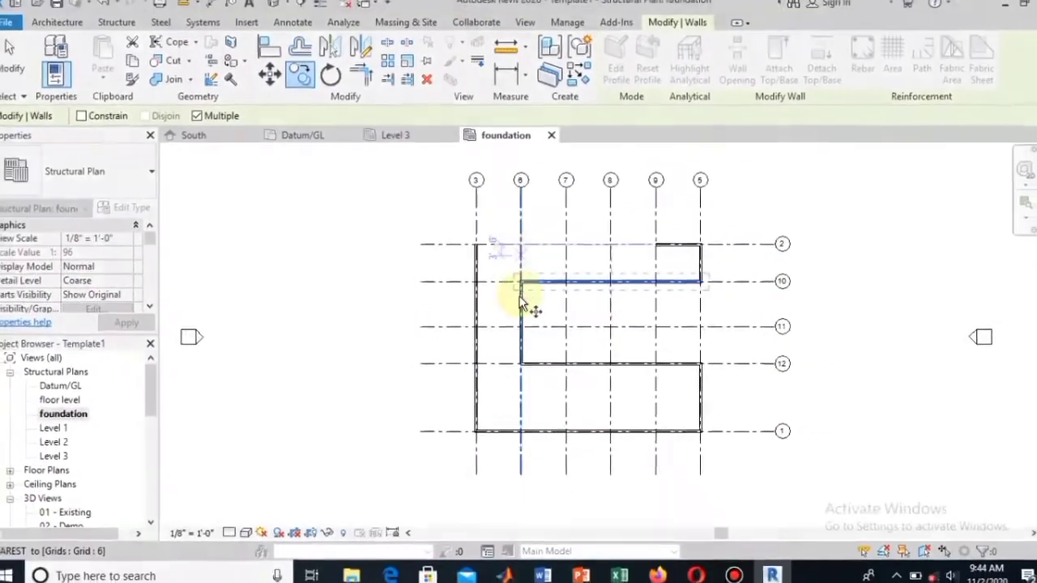
click(522, 285)
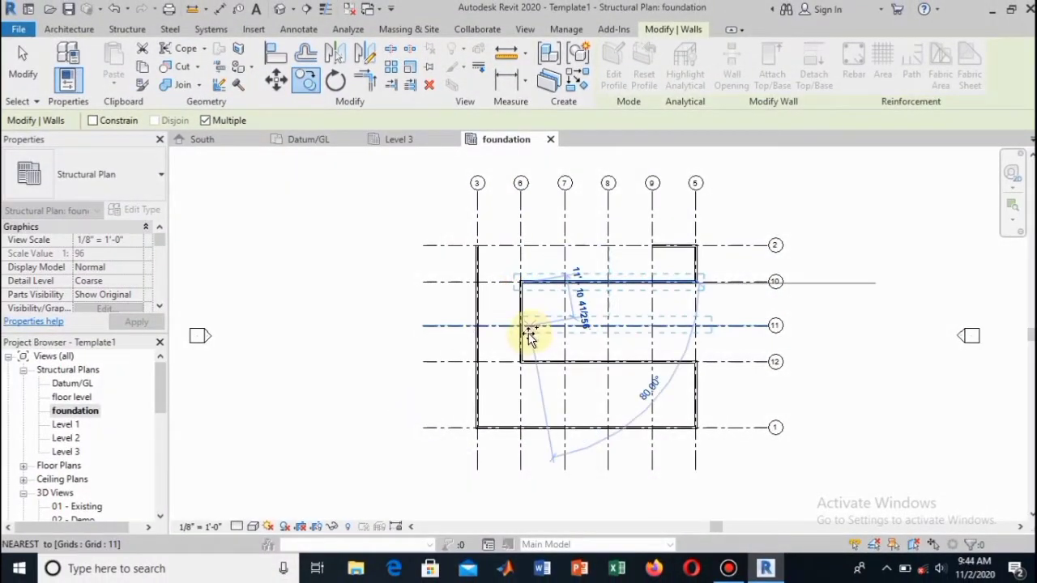
click(524, 328)
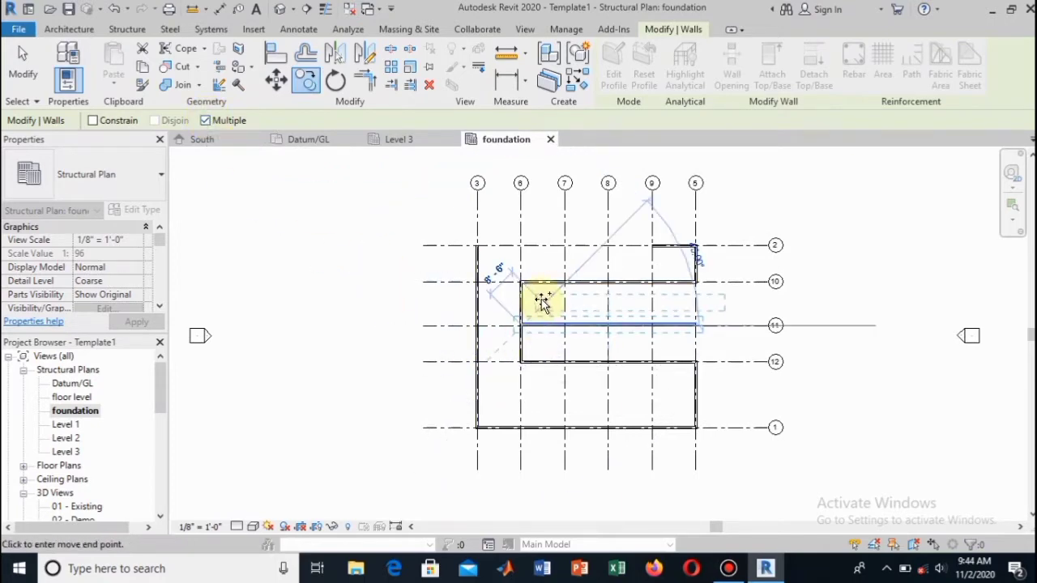
click(479, 244)
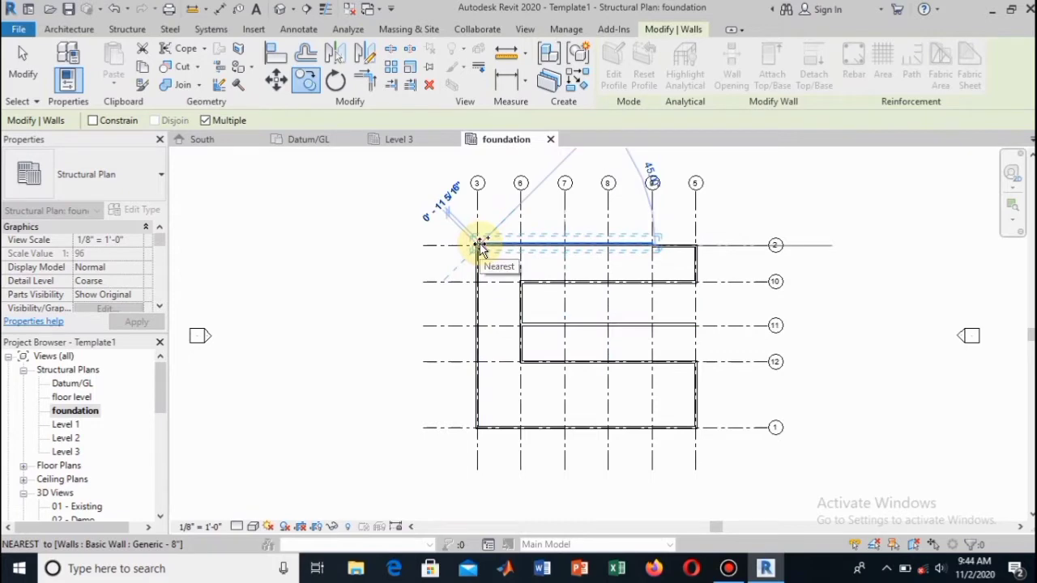
key(Escape)
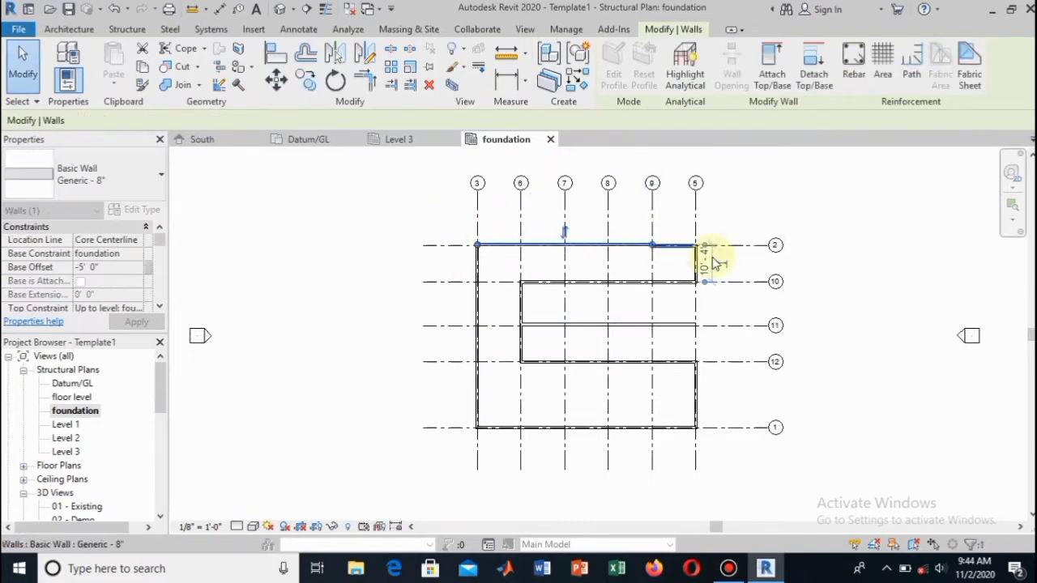
key(Escape)
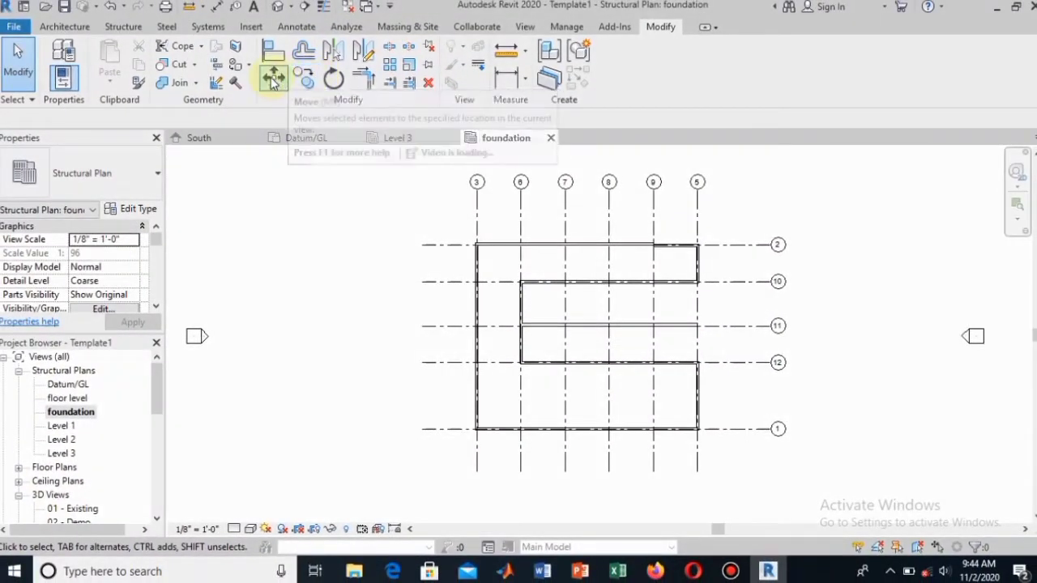
click(274, 77)
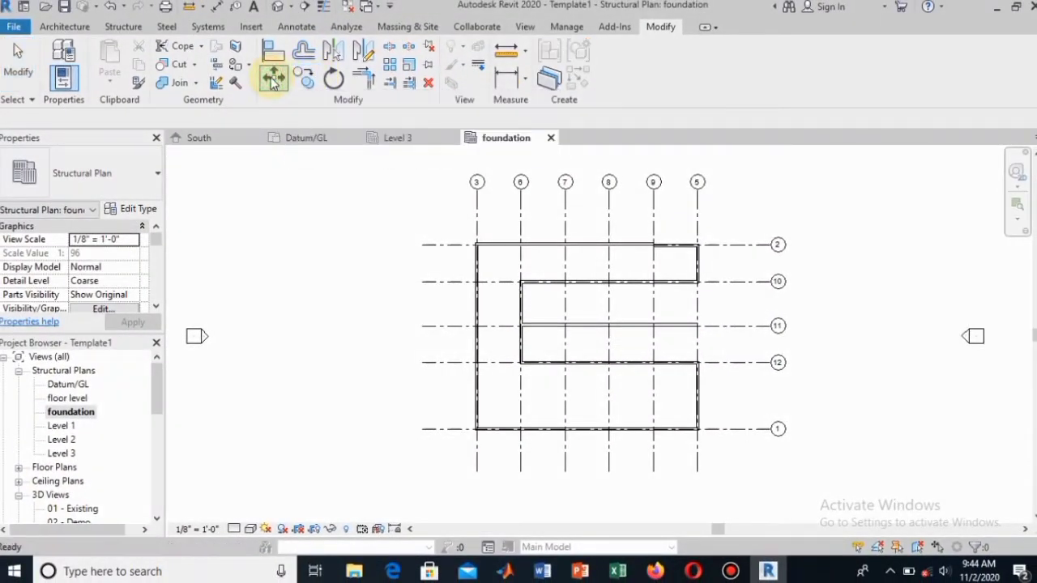
click(512, 246)
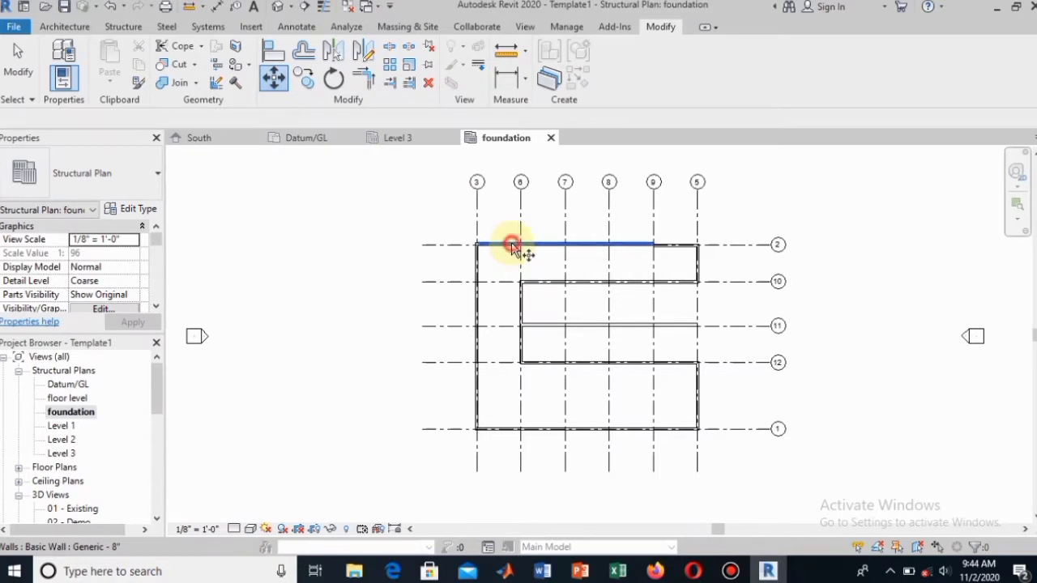
click(274, 88)
scroll(486, 251, up, 3)
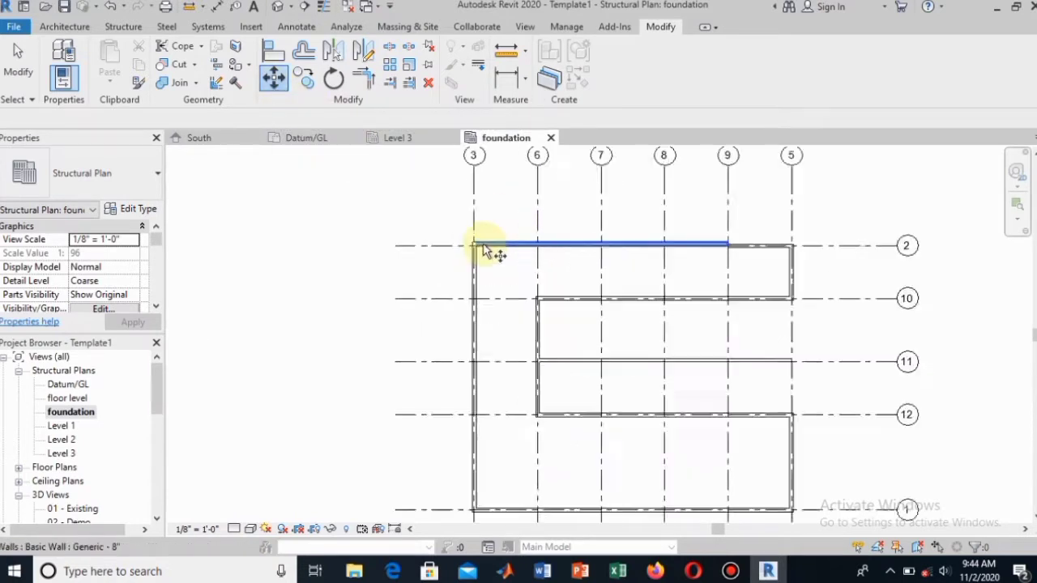
key(Escape)
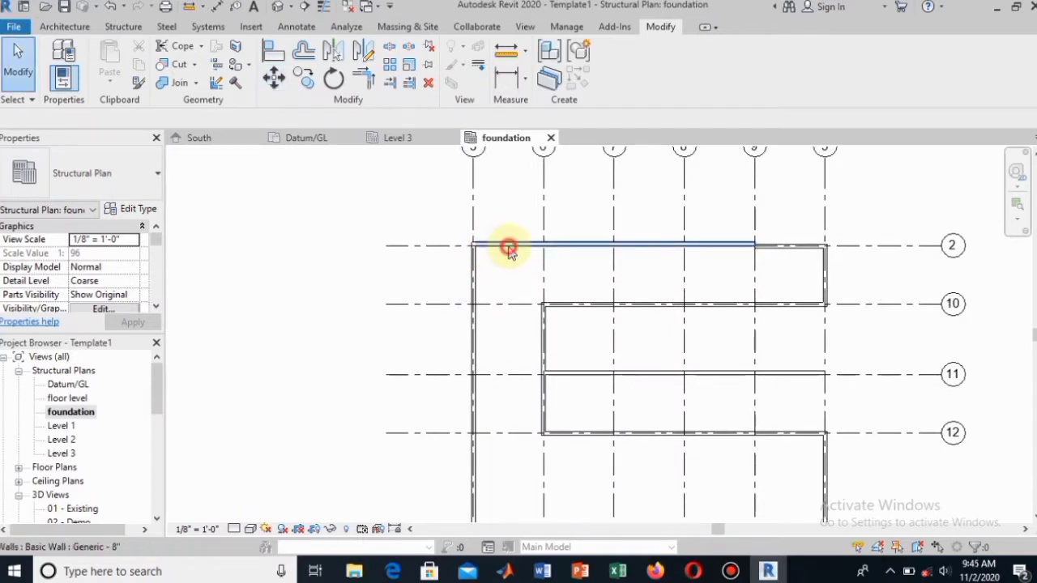
Try to move the long grid 2 wall from its grid 3 end to grid 6, between grids 12 and 1, without disjoining it
click(509, 250)
click(276, 81)
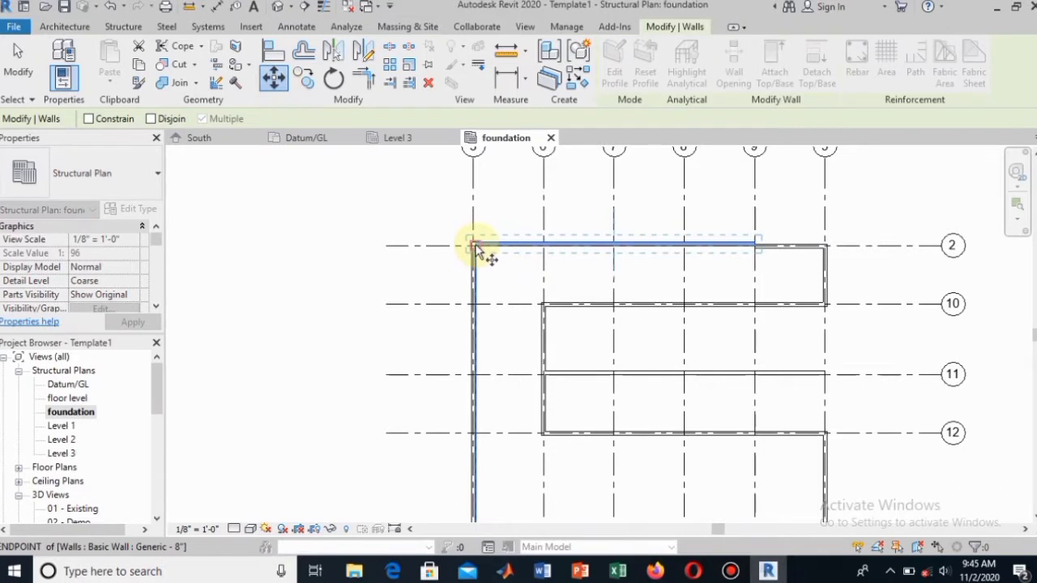
key(Escape)
click(276, 81)
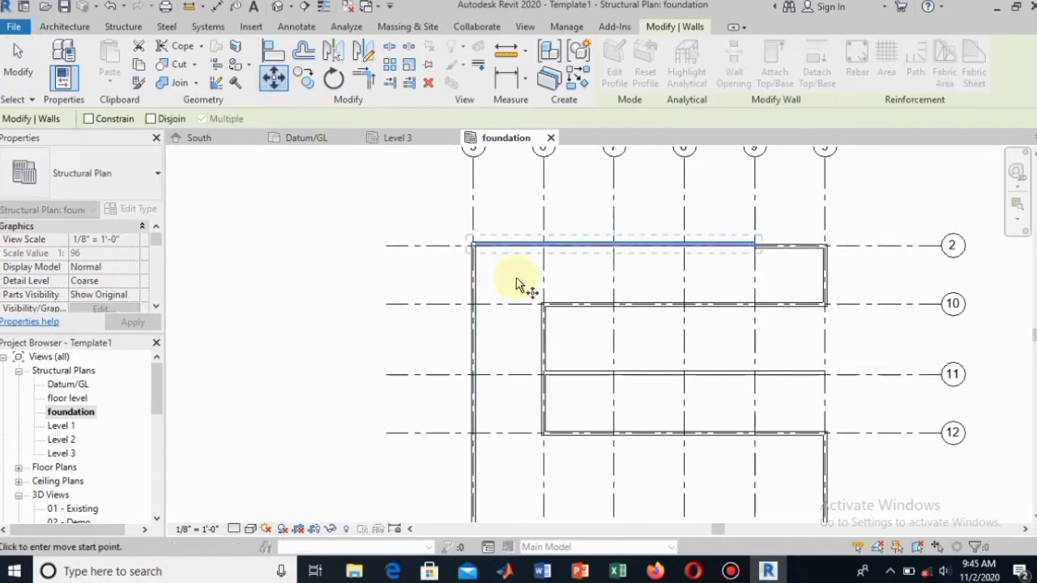
click(475, 245)
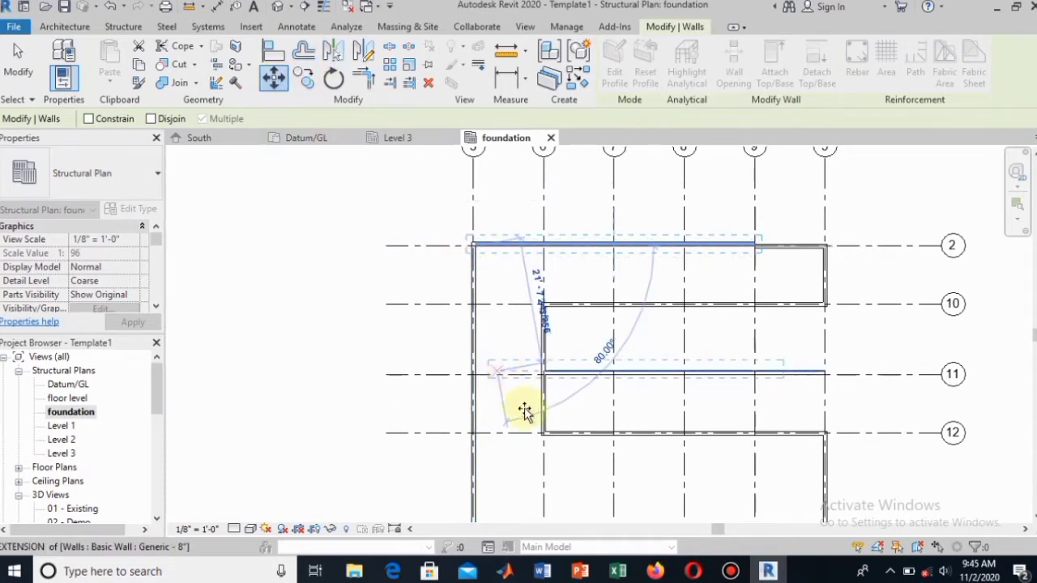
scroll(527, 425, down, 3)
scroll(529, 426, down, 1)
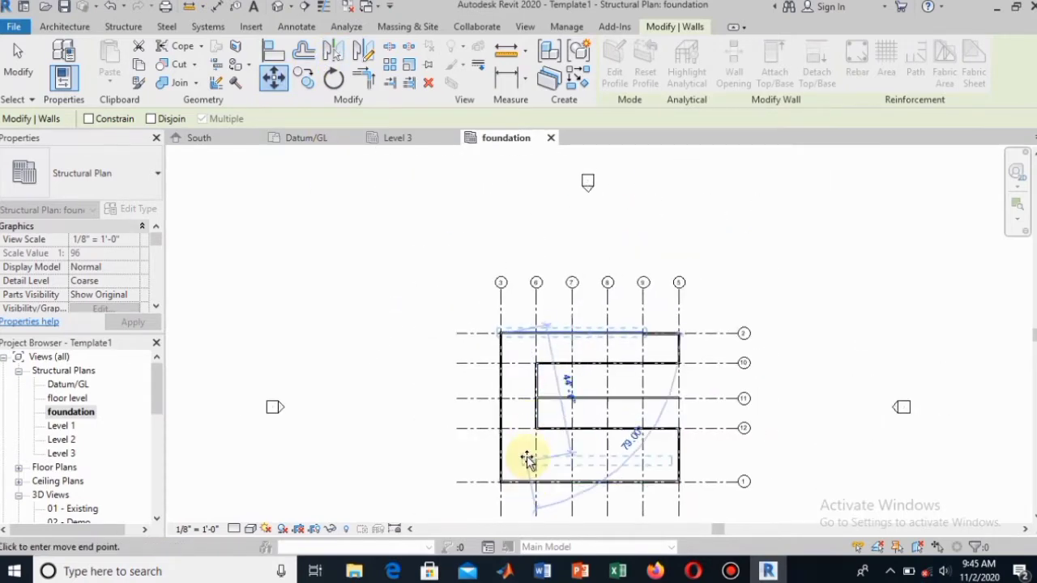
scroll(526, 459, up, 1)
scroll(526, 458, up, 3)
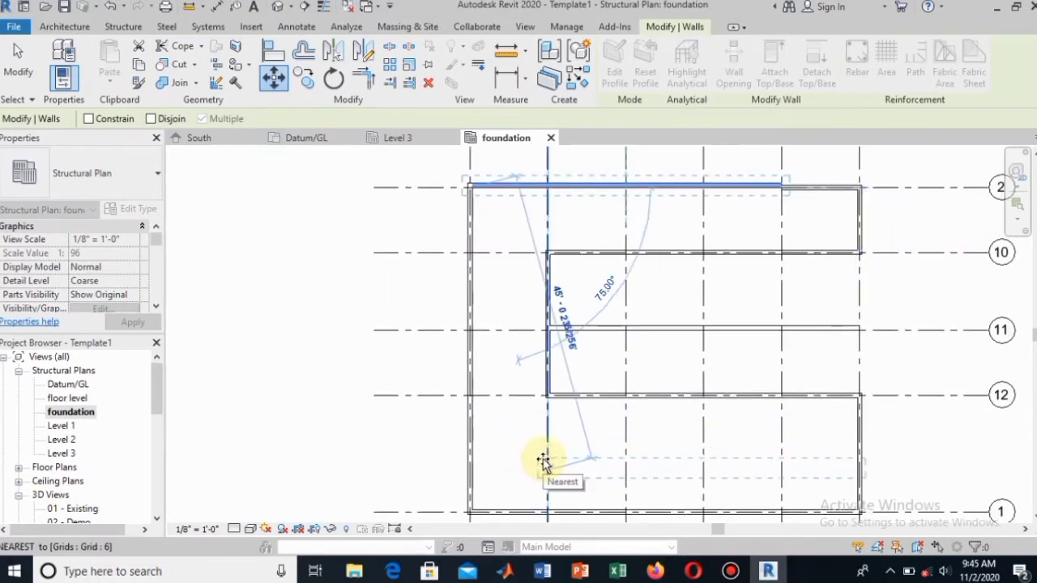
click(542, 460)
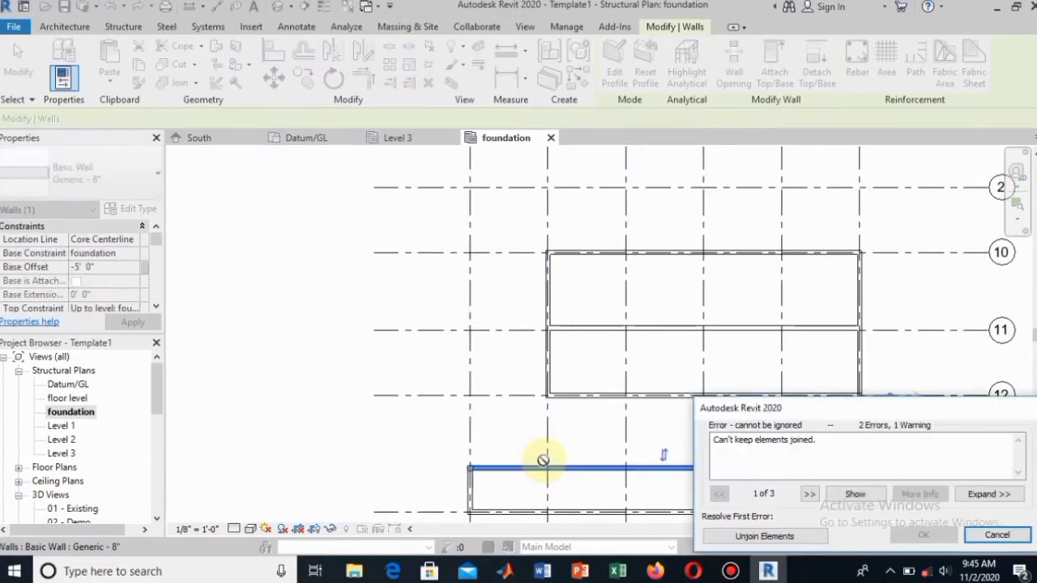
scroll(543, 460, down, 2)
scroll(542, 461, down, 2)
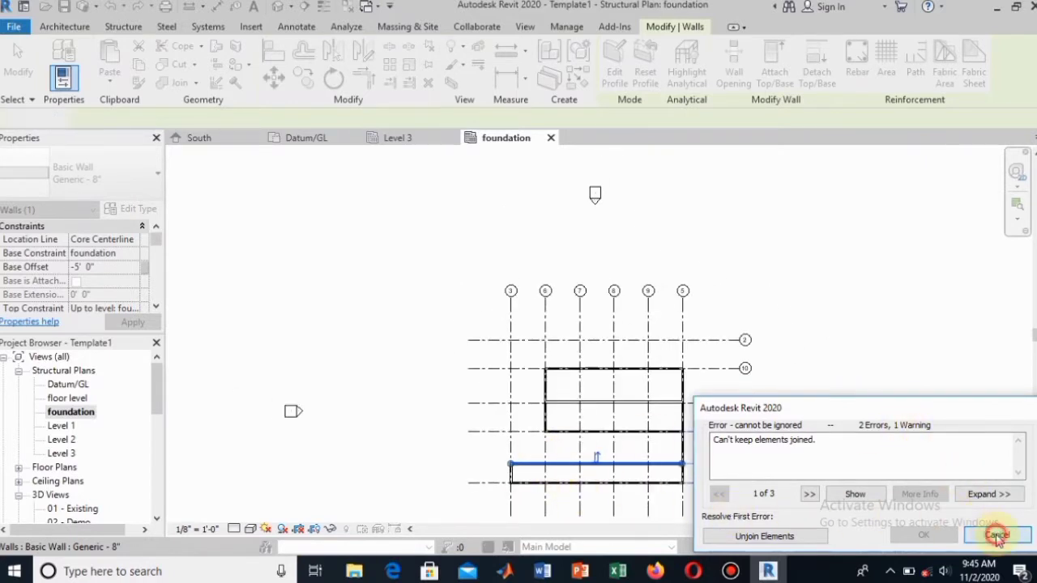
click(997, 535)
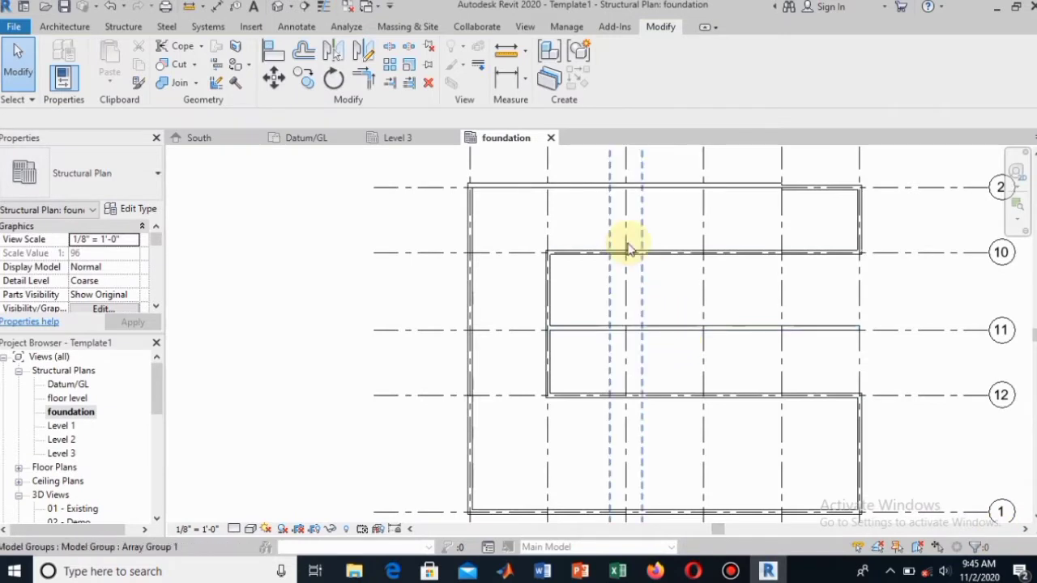
Move the short grid 2 wall between grids 9 and 5, with Disjoin enabled, to start at grid 7 between grids 12 and 1
click(813, 191)
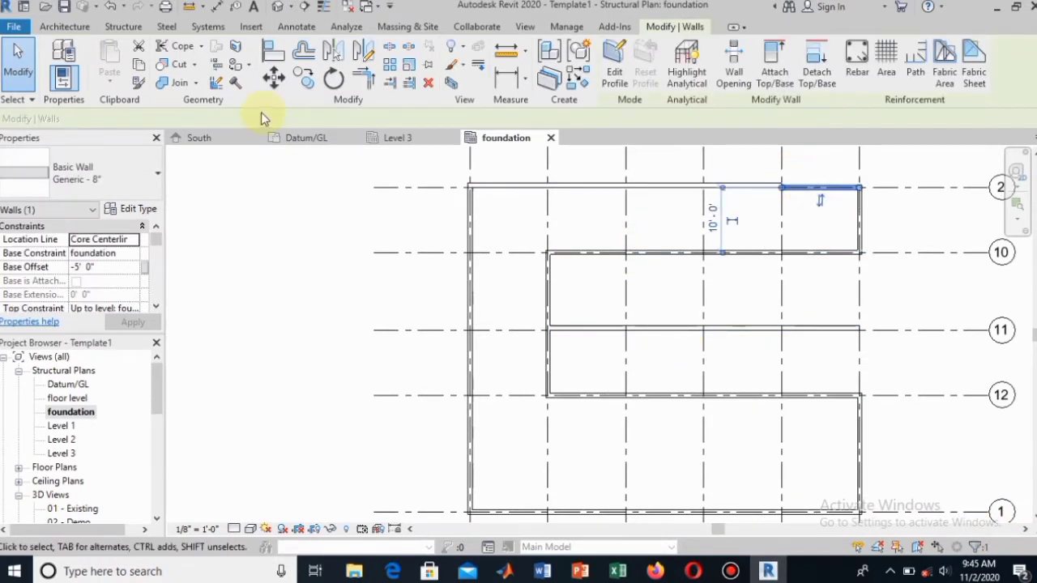
click(275, 78)
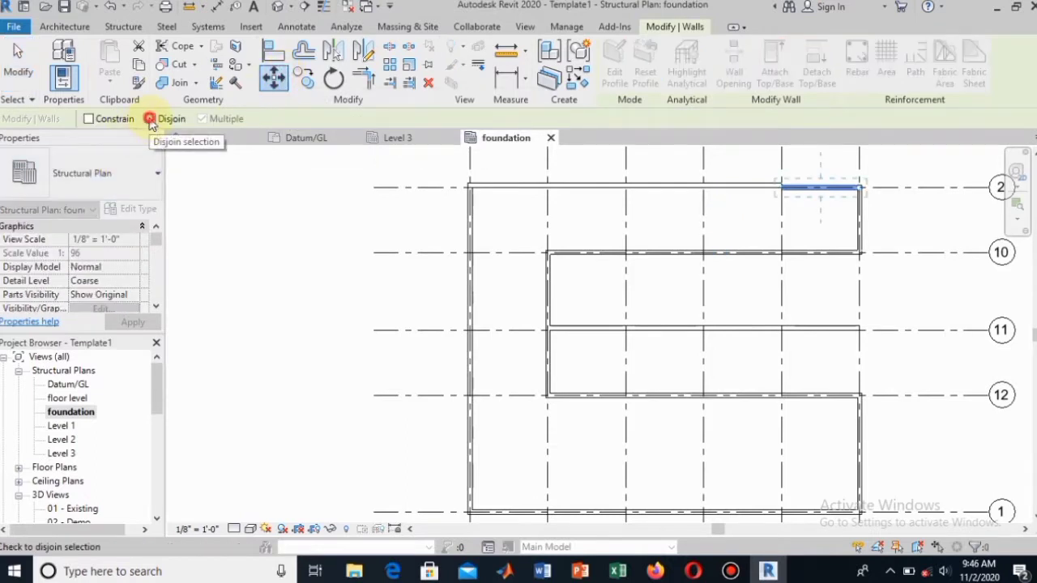
click(150, 119)
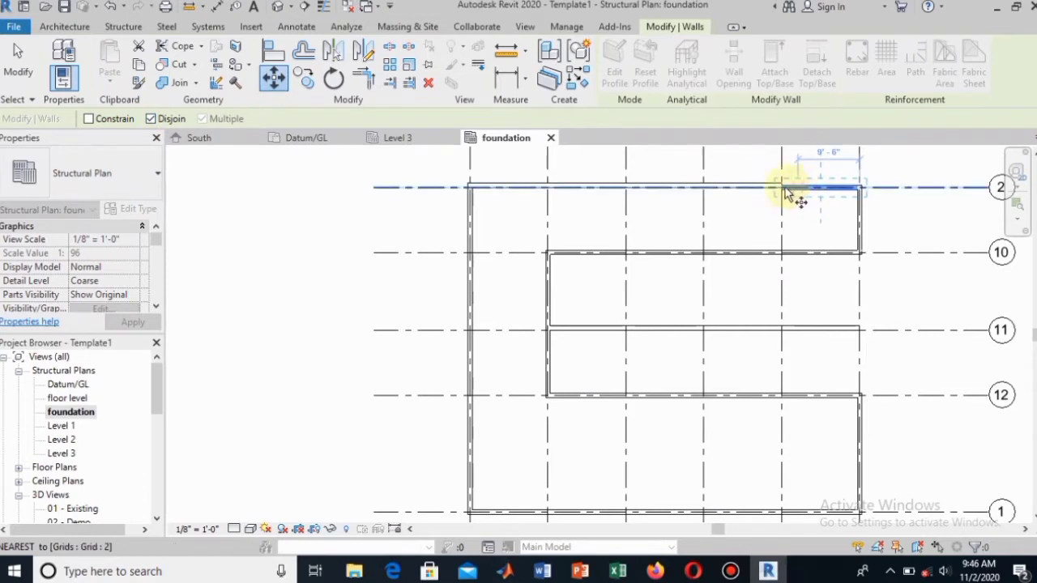
click(790, 196)
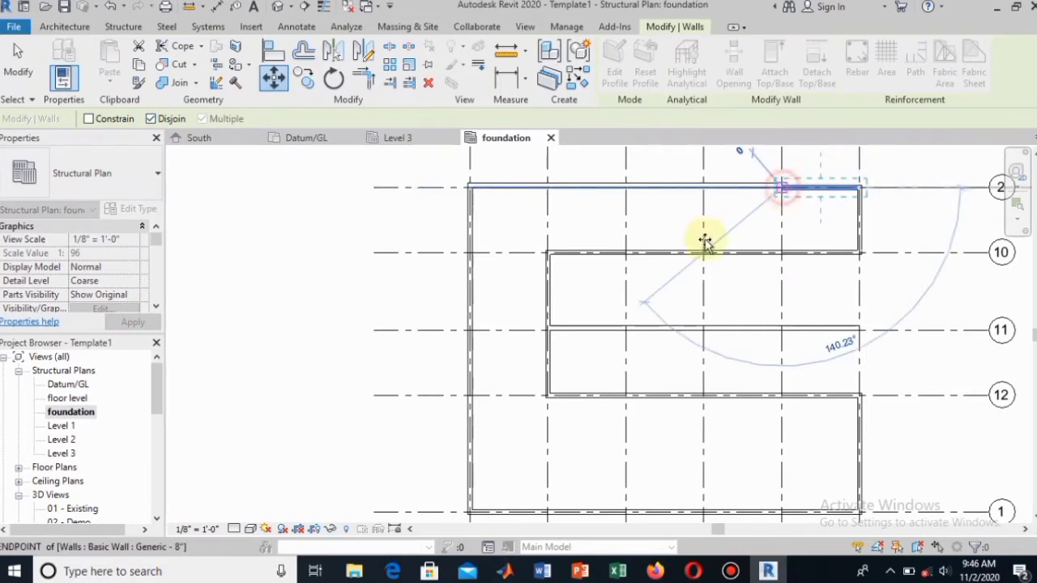
click(626, 431)
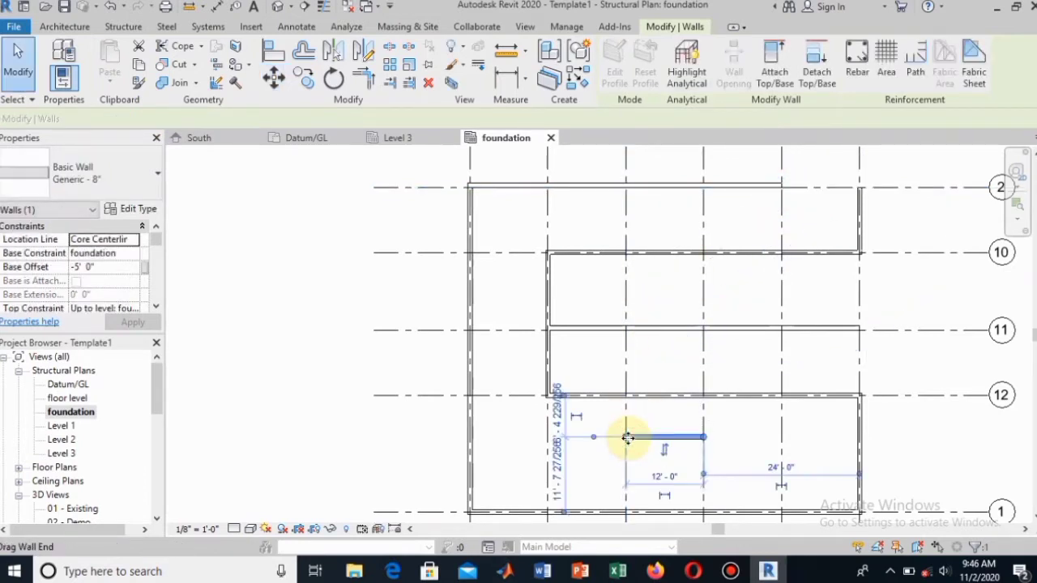
key(Escape)
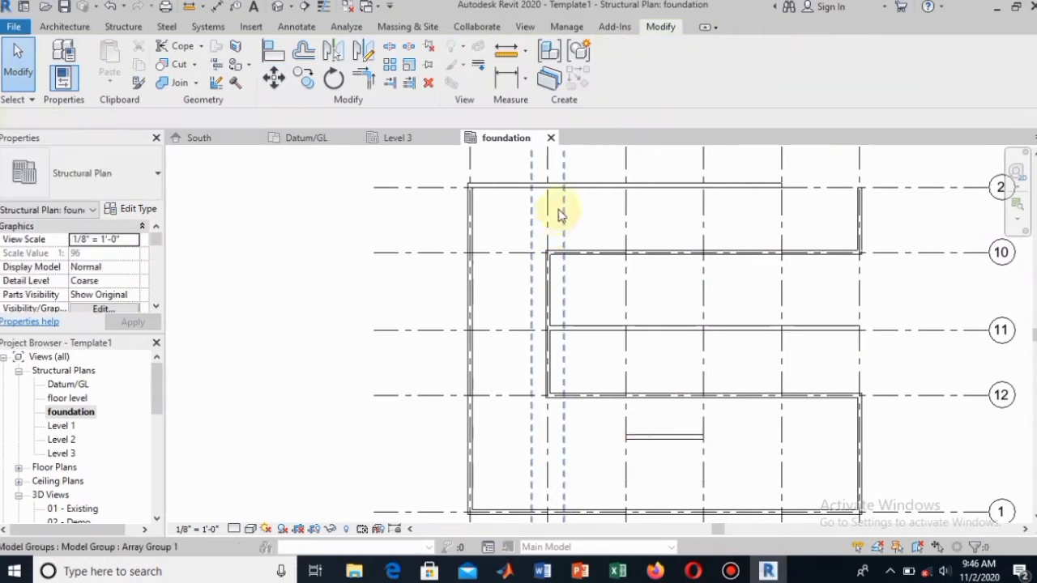
Move the long grid 2 wall, with Disjoin enabled, down between grids 12 and 1, below the short relocated wall
click(591, 191)
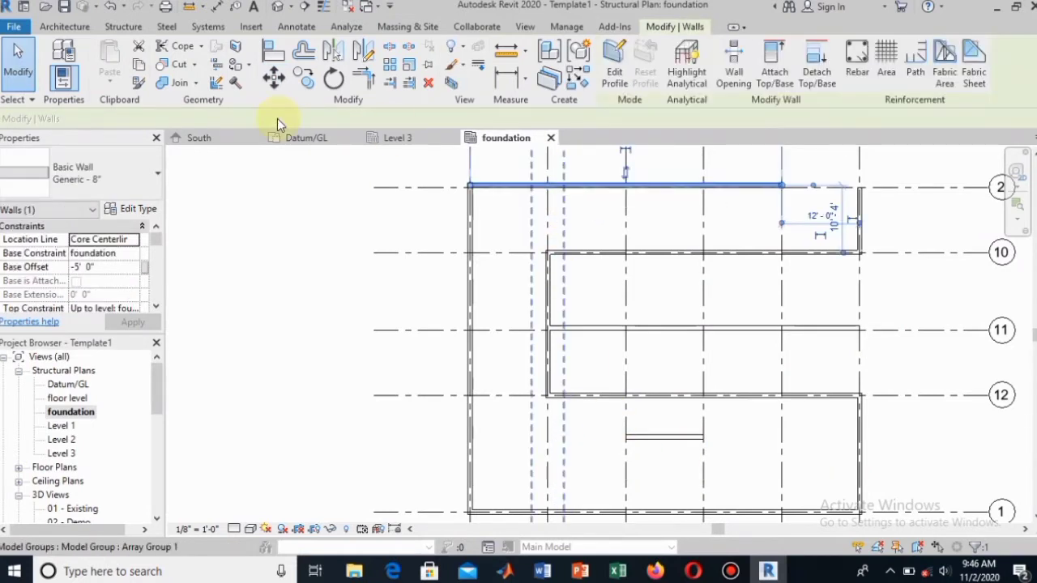
click(270, 84)
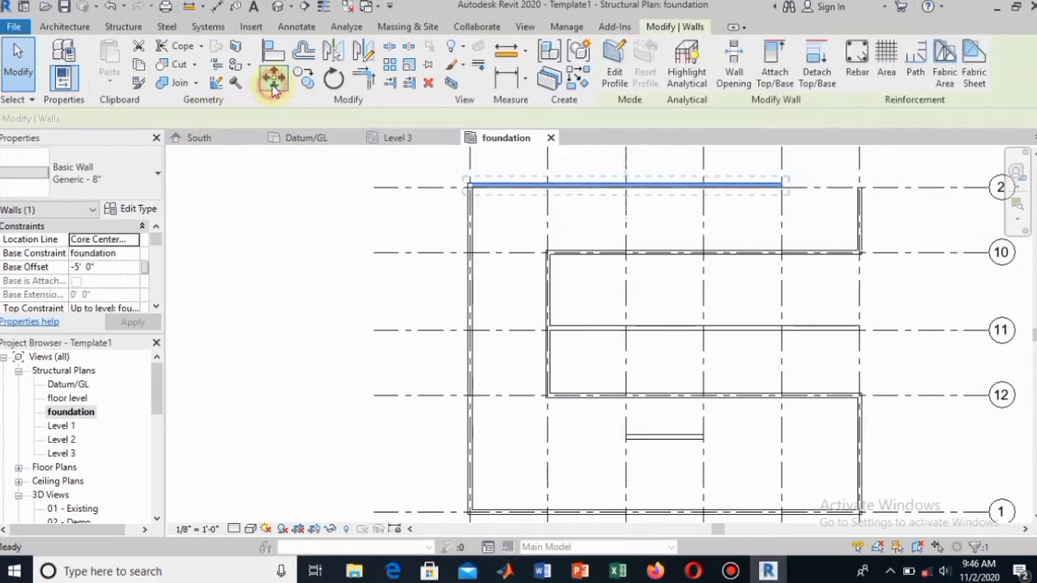
click(477, 191)
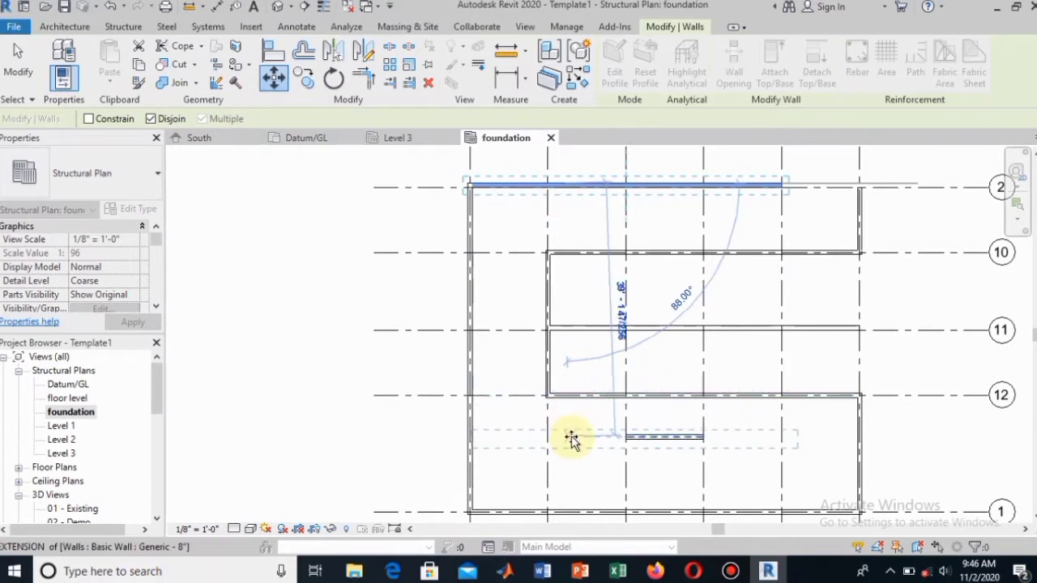
click(570, 460)
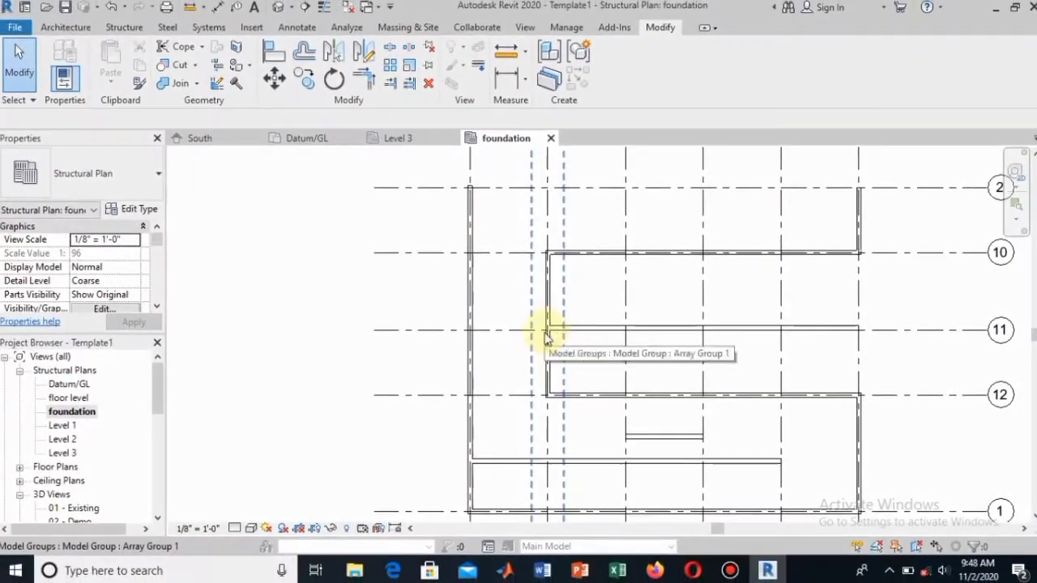
Rotate the grid 6 wall between grids 10 and 12 about 37.7° counterclockwise around a centre placed near its grid 12 end
scroll(548, 331, up, 3)
click(550, 350)
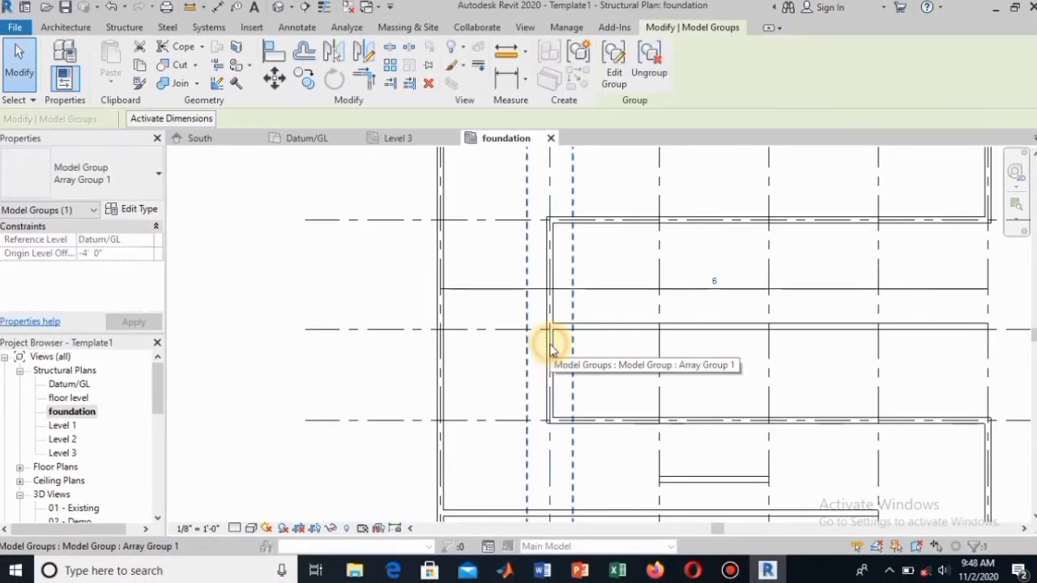
key(Escape)
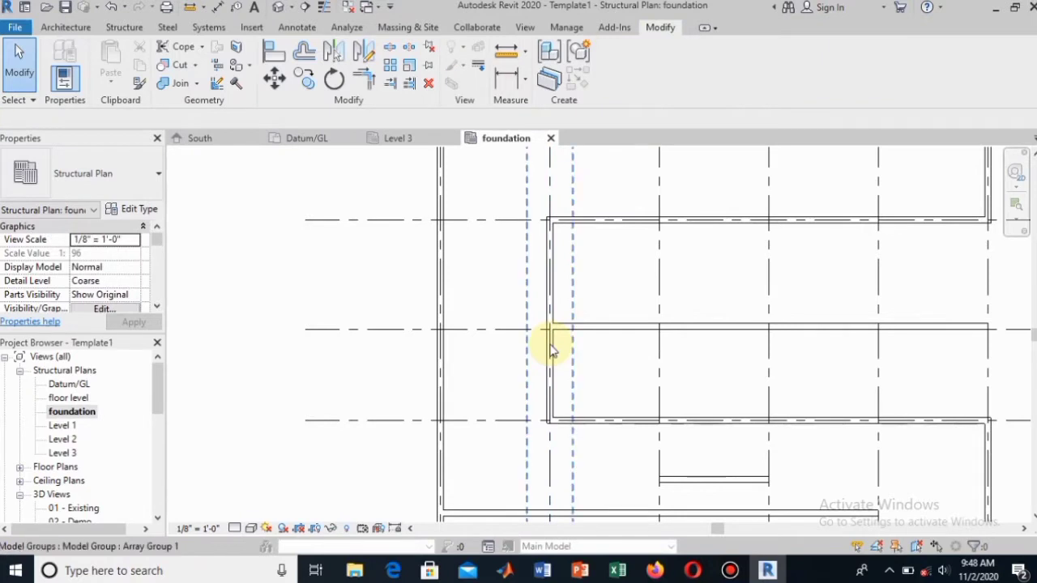
key(Tab)
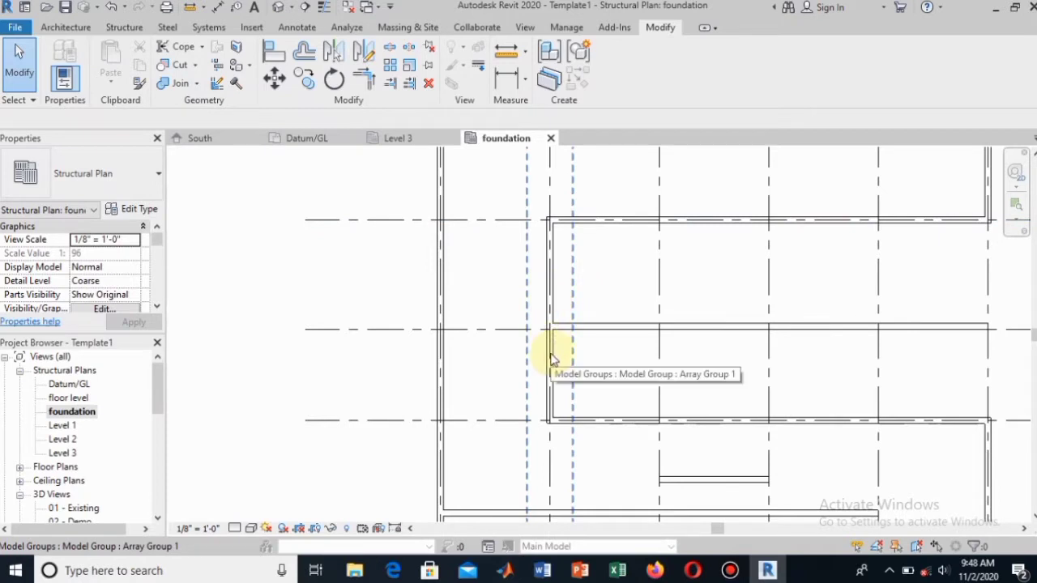
key(Tab)
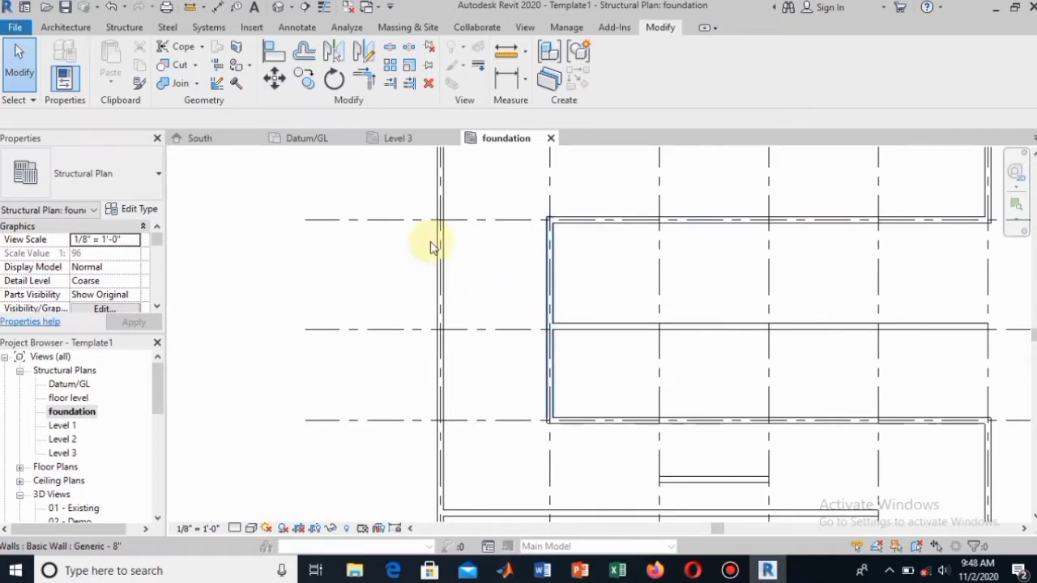
key(Tab)
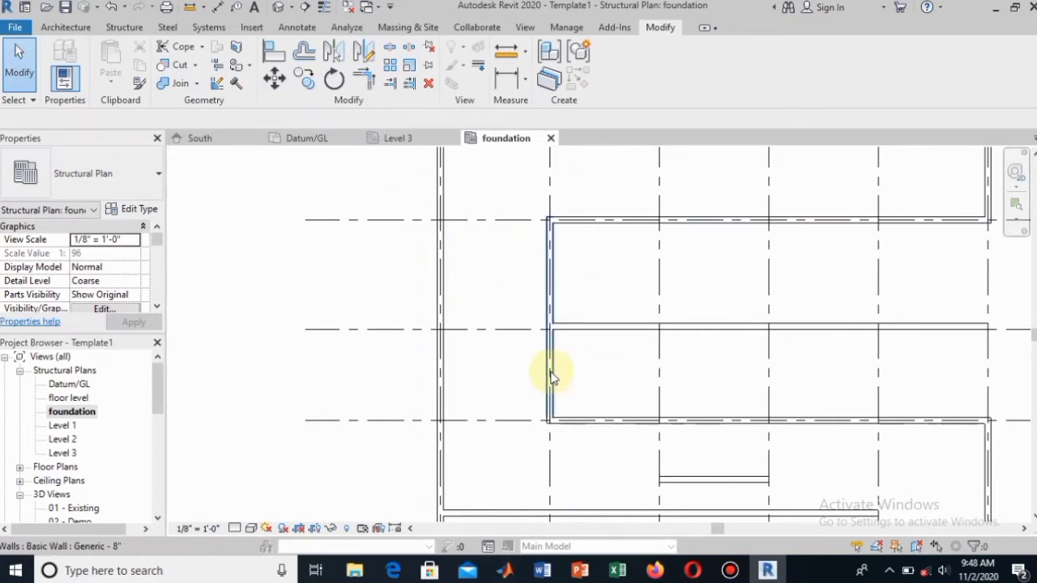
click(550, 372)
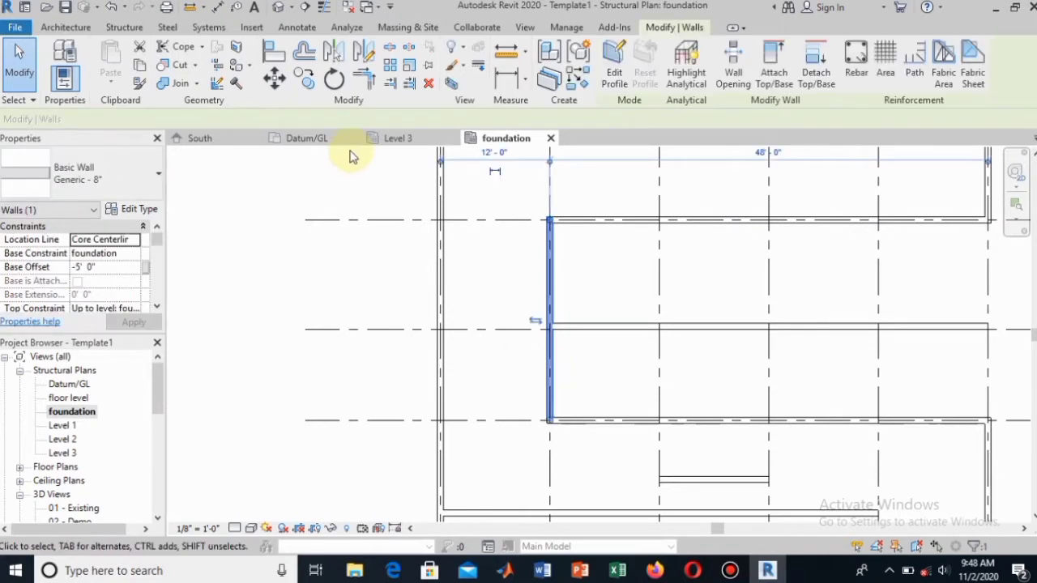
click(333, 77)
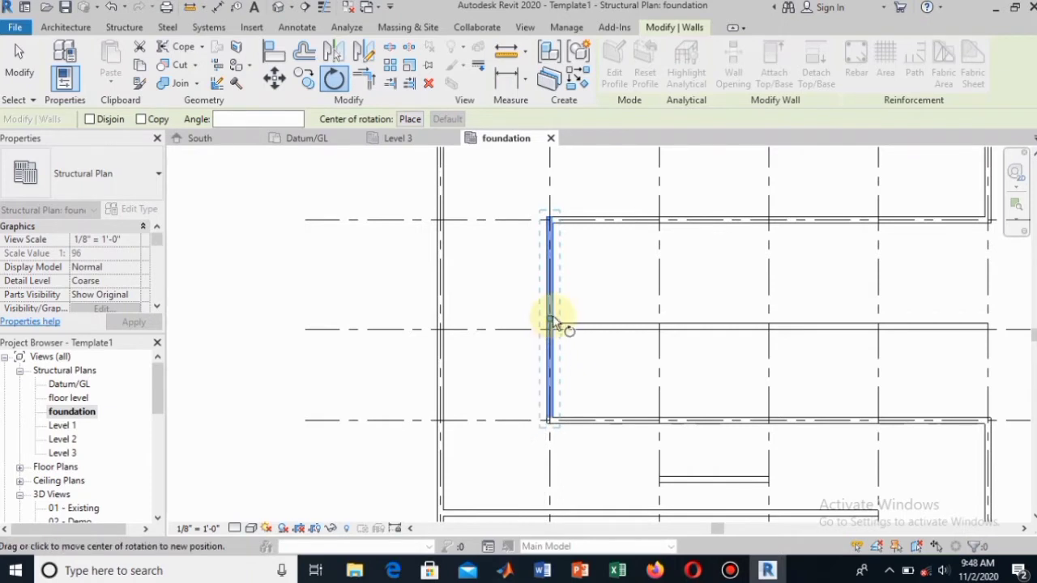
drag(550, 323, 550, 407)
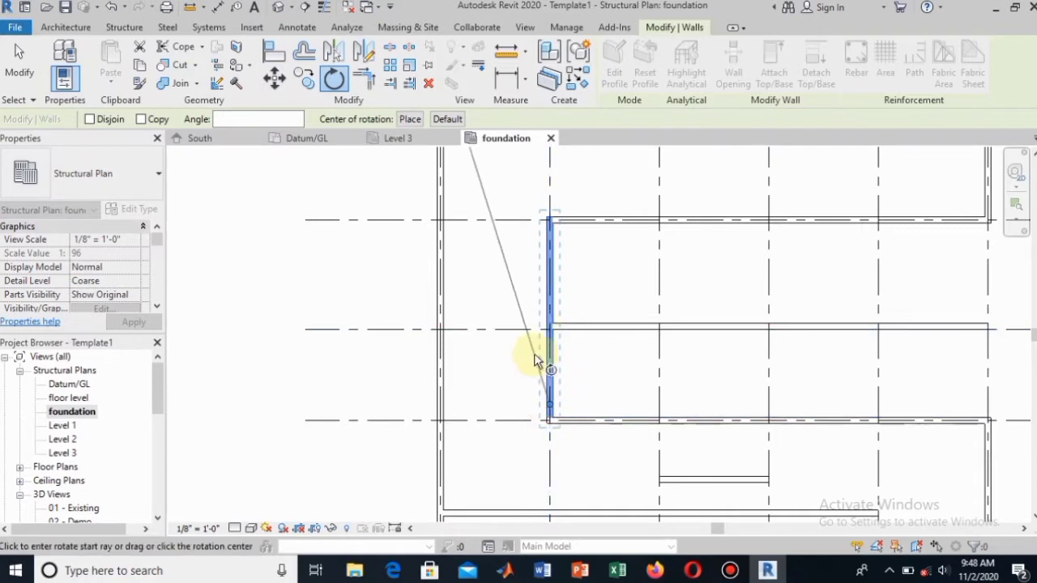
click(550, 305)
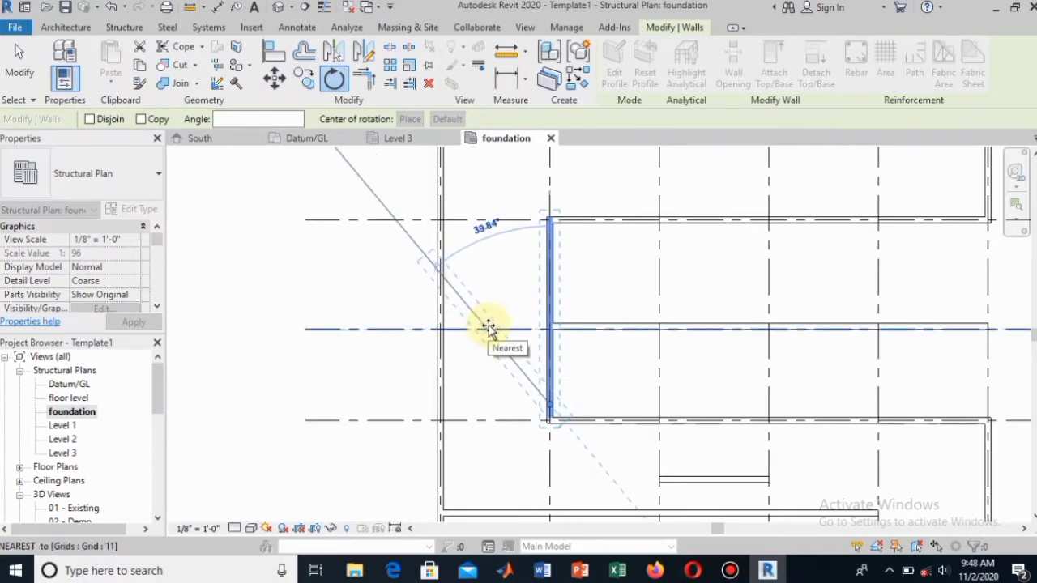
click(491, 325)
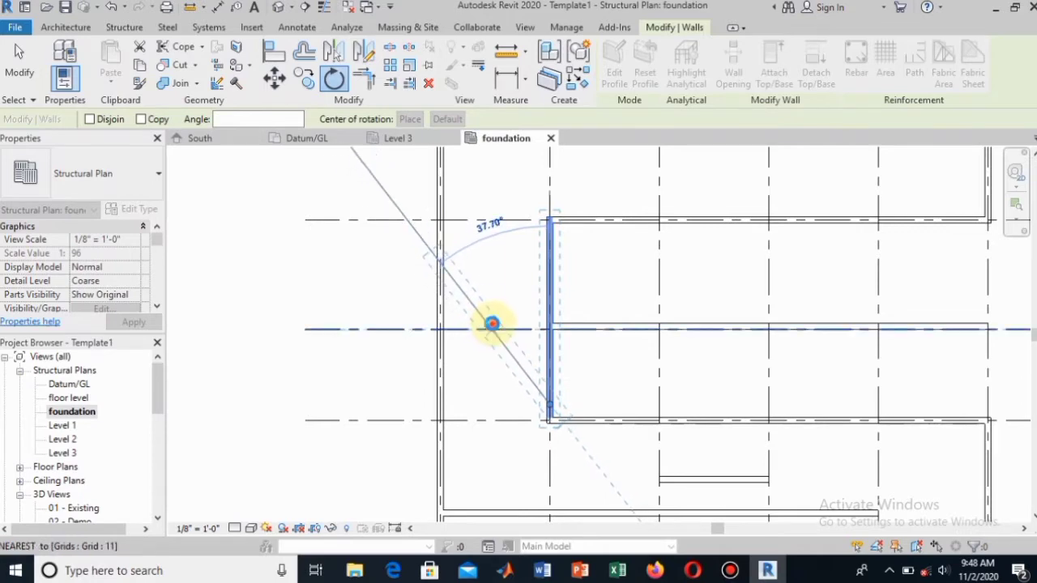
click(394, 274)
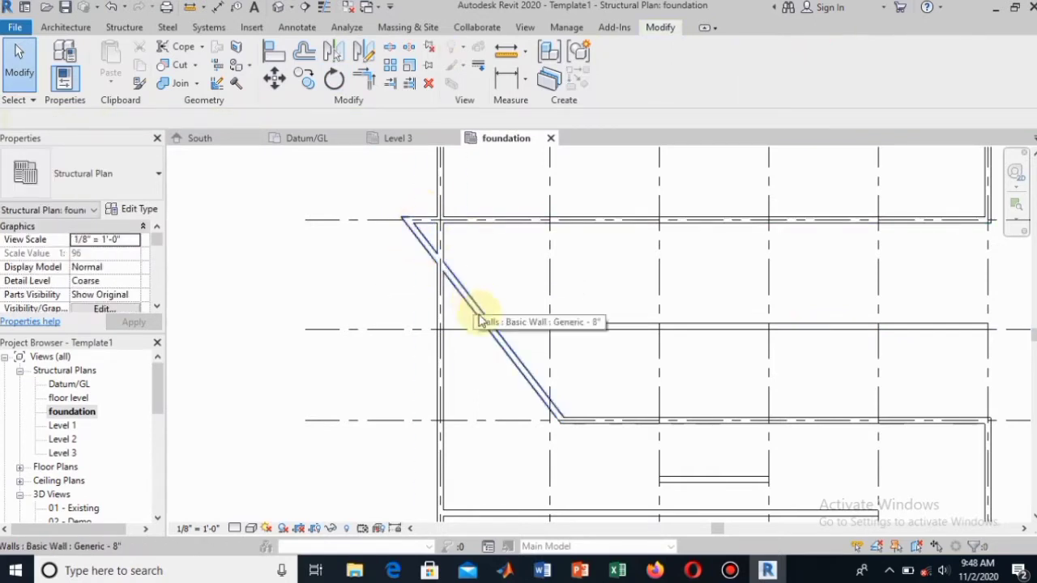
Trim the slanted wall and the grid 11 wall to a corner, keeping the slanted part between grids 11 and 12
scroll(595, 354, down, 2)
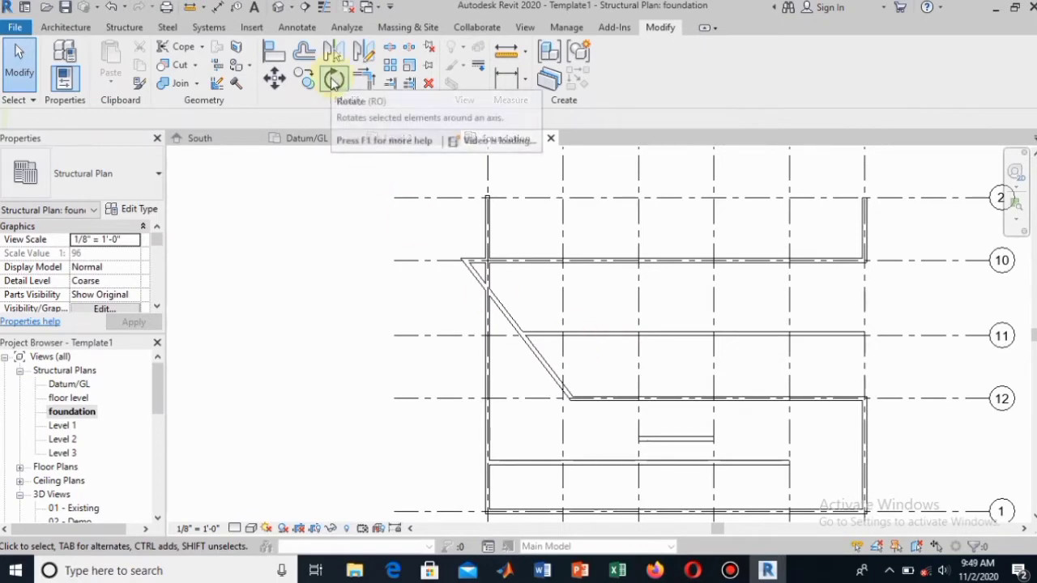
key(t)
key(r)
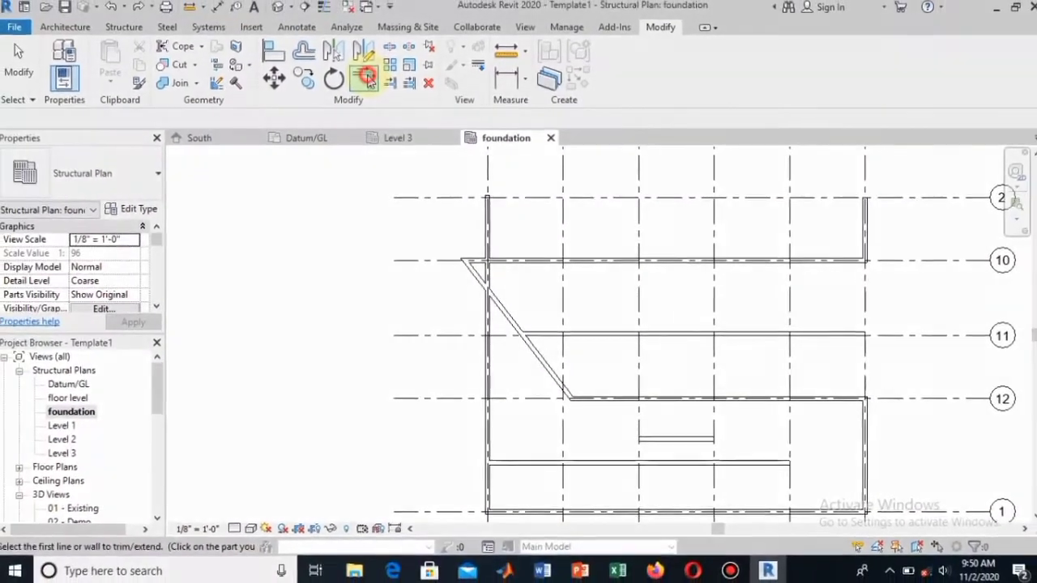
click(554, 382)
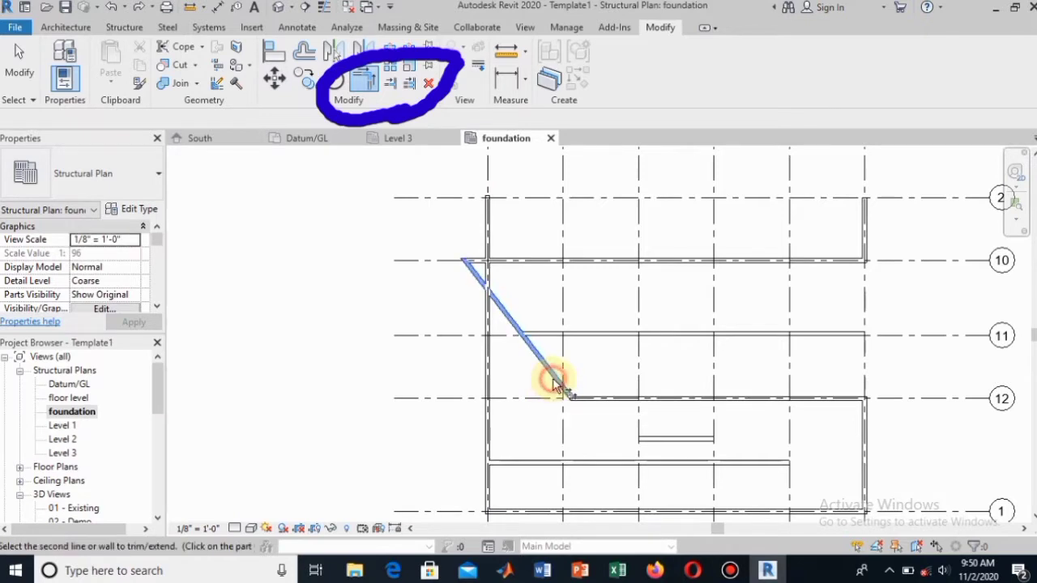
click(613, 335)
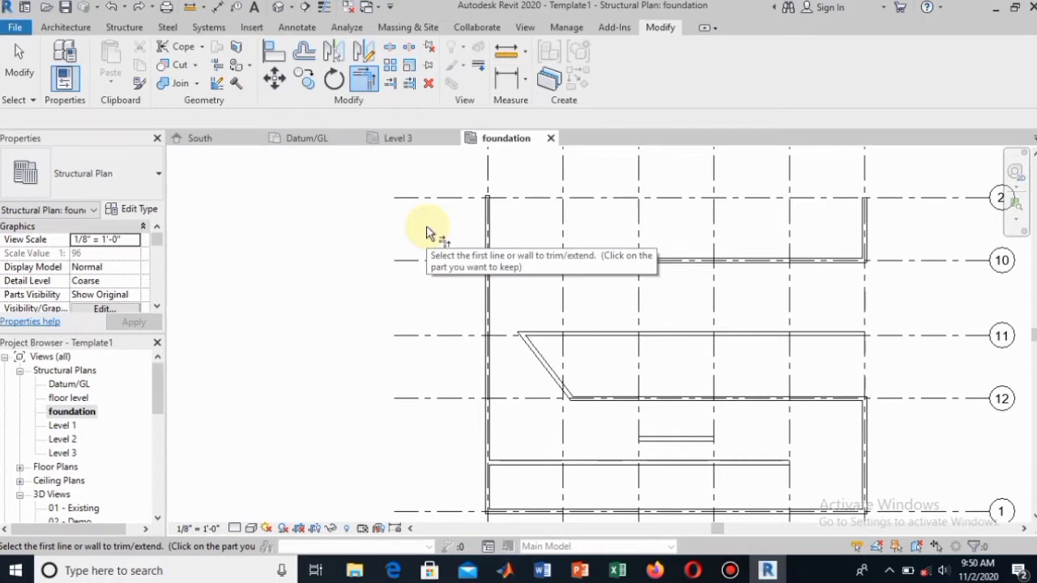
Trim the grid 3 and grid 10 walls to a corner, removing their overhangs beyond the intersection
click(468, 263)
click(364, 81)
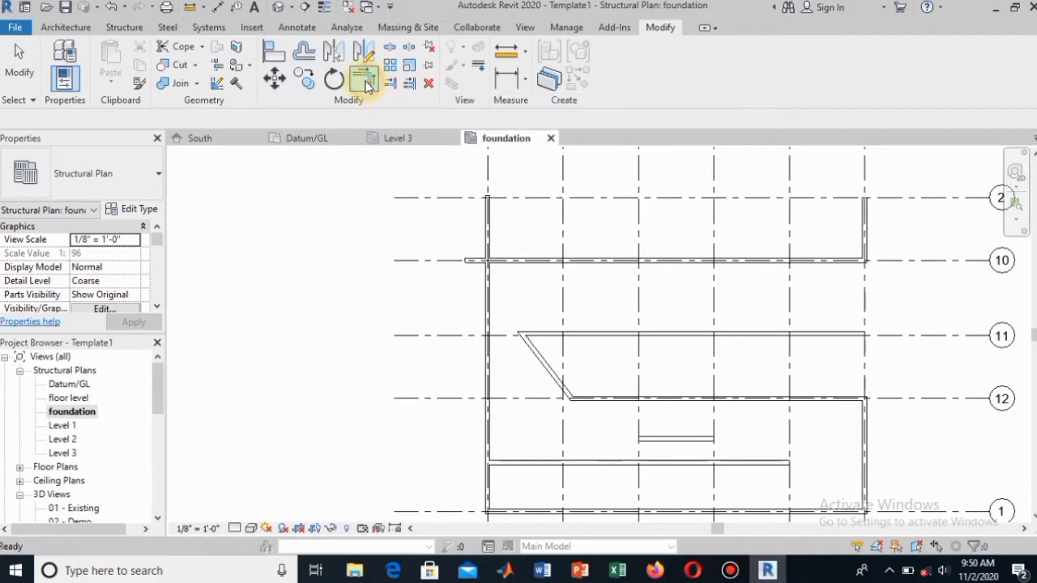
click(489, 282)
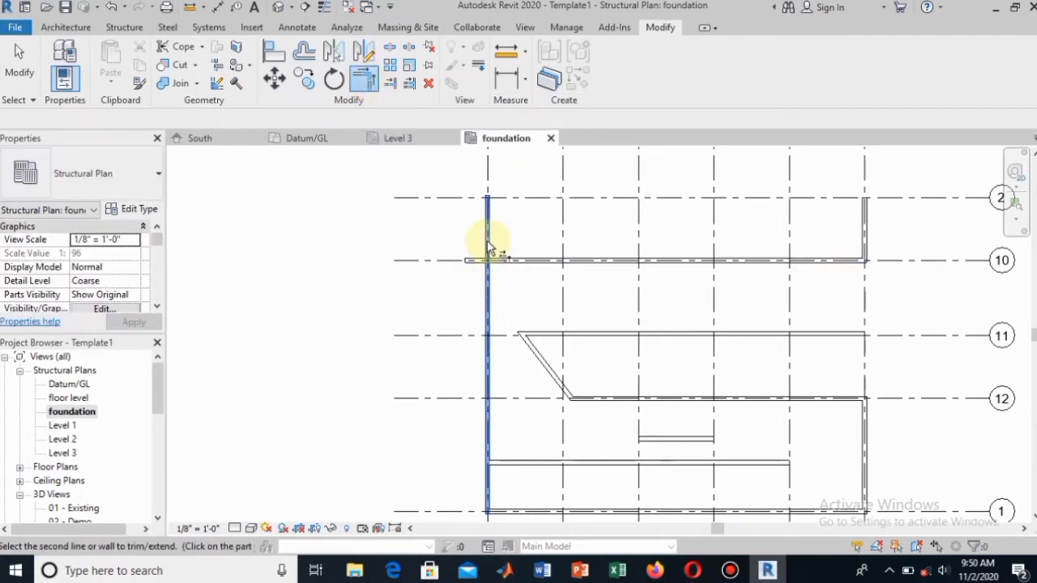
click(510, 263)
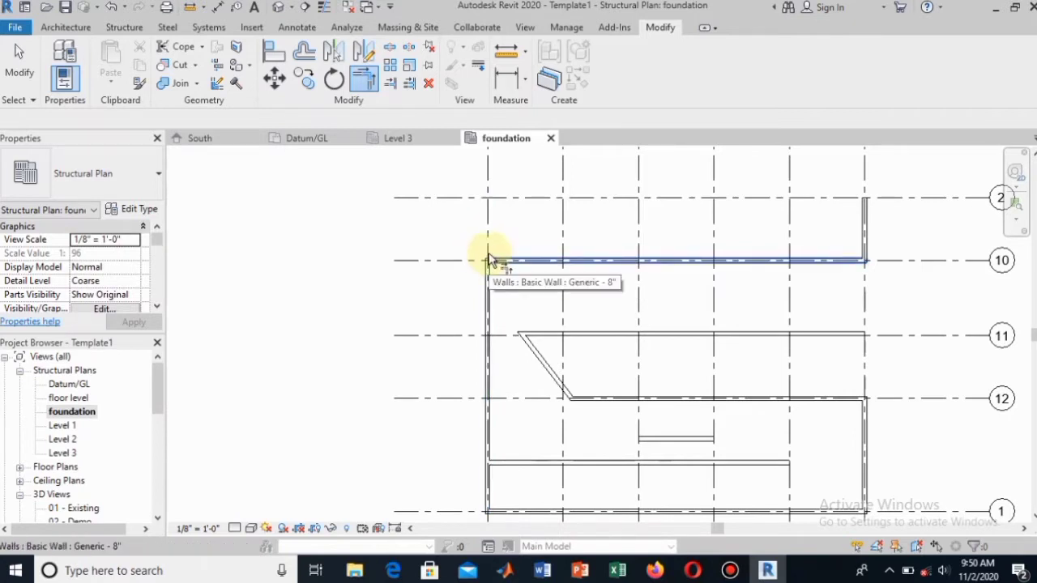
Extend the short wall between grids 12 and 1 to a corner with the grid 5 wall, keeping that wall's lower part
click(364, 85)
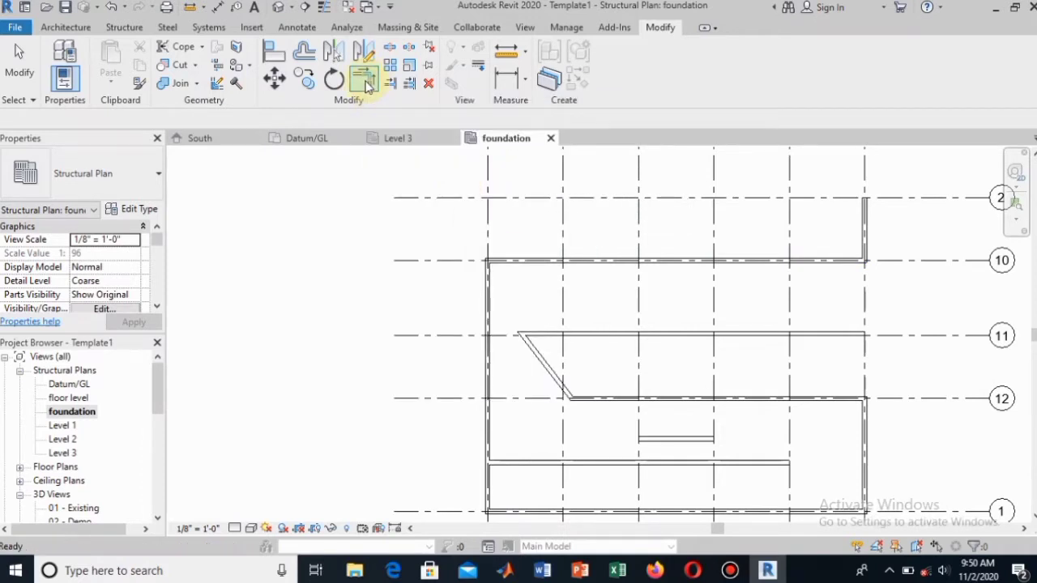
click(678, 442)
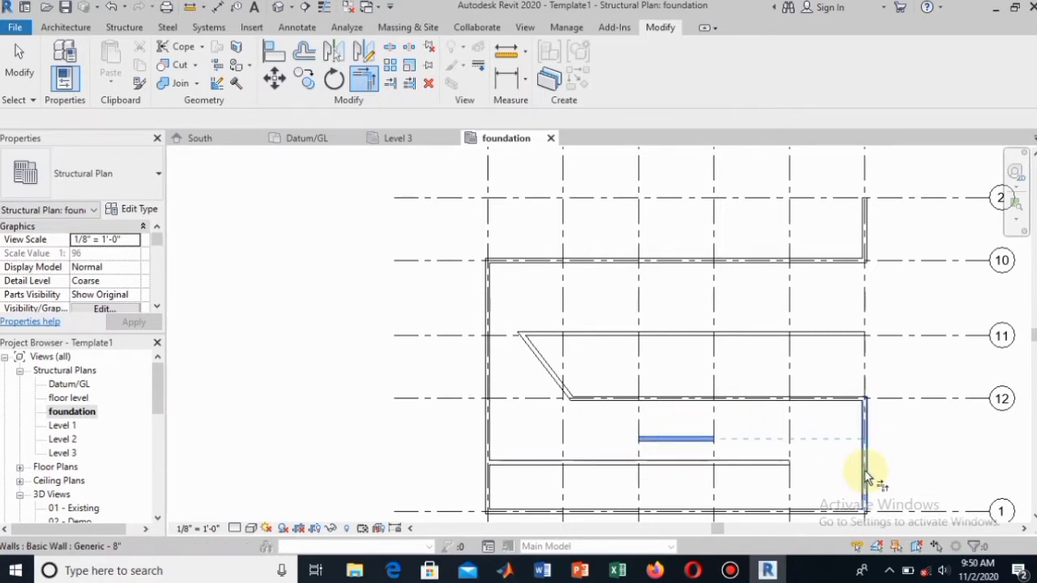
click(866, 473)
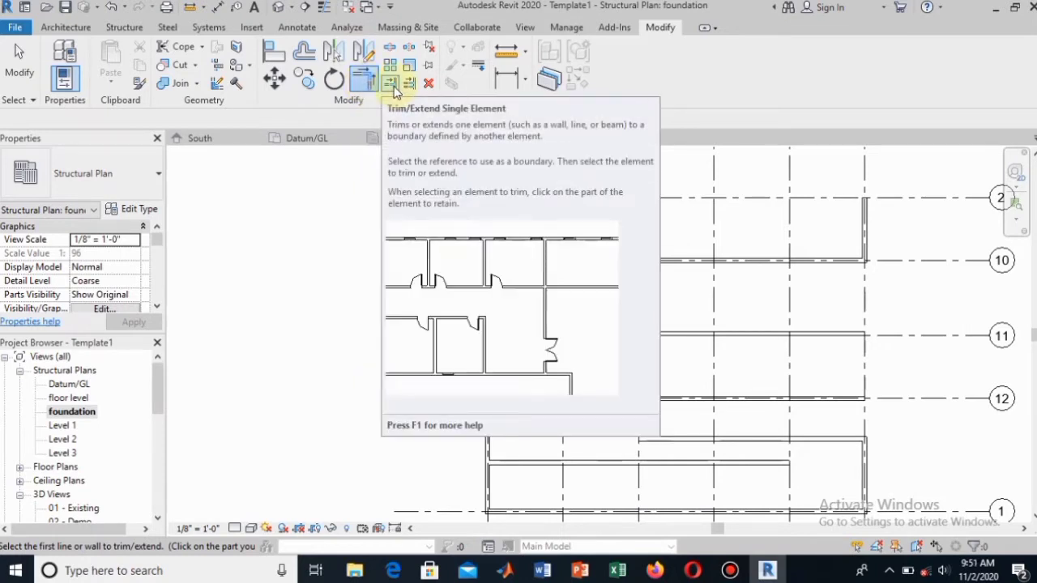
Extend the upper grid 5 wall as a single element to the short wall between grids 12 and 1
click(393, 87)
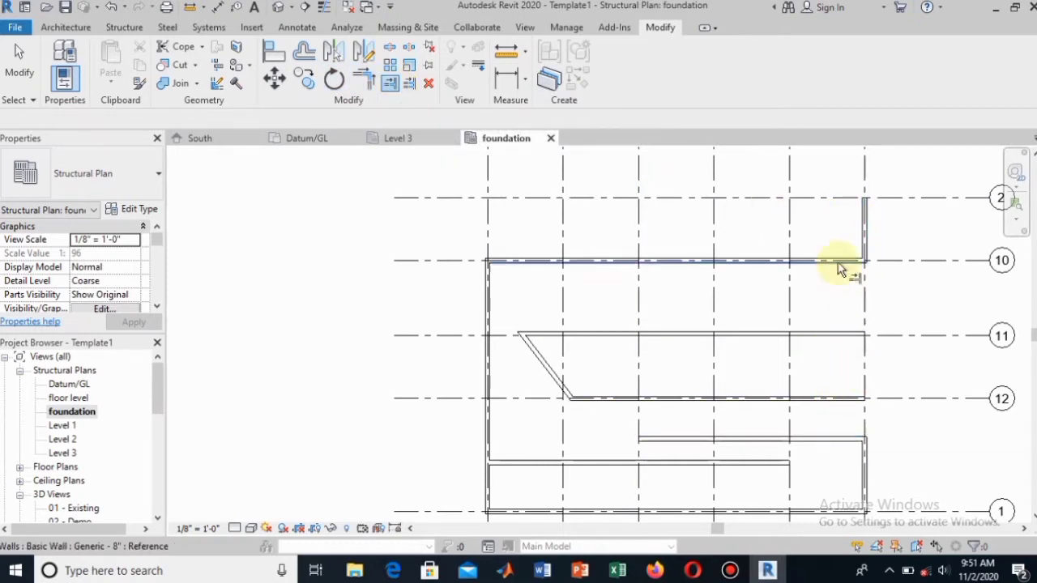
scroll(867, 242, up, 2)
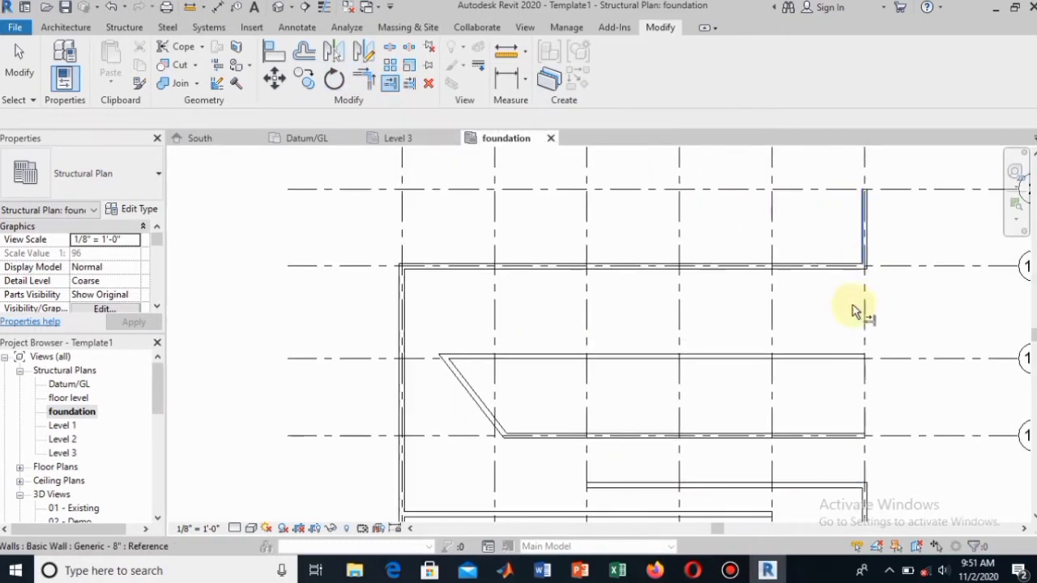
click(811, 491)
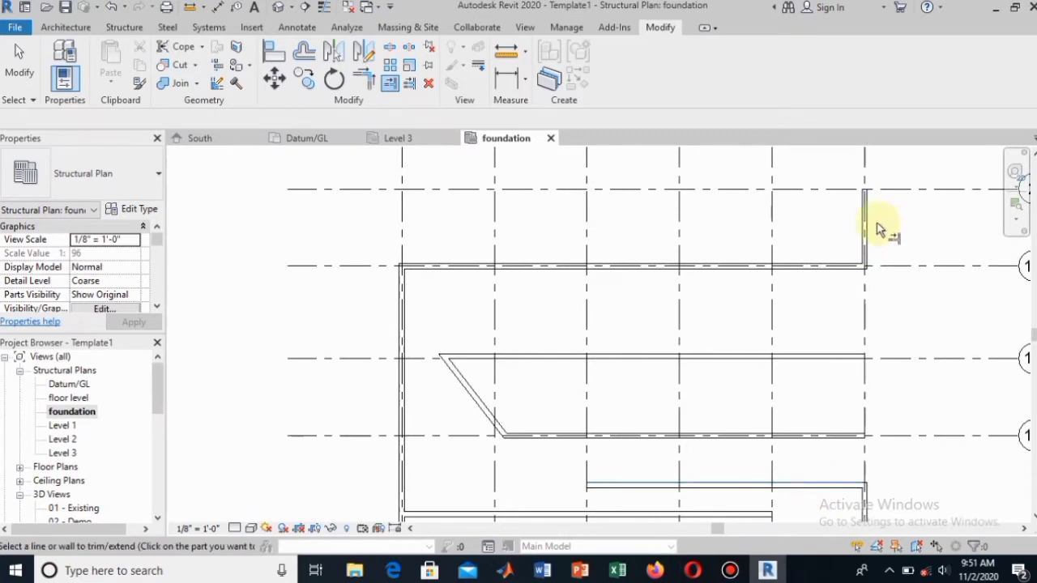
click(870, 243)
scroll(846, 438, down, 3)
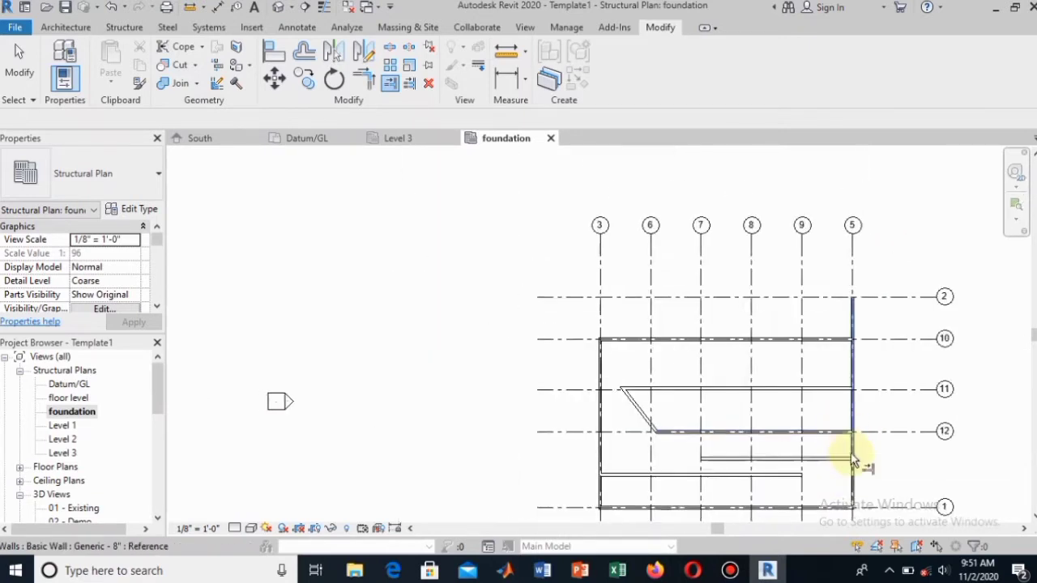
scroll(826, 486, up, 2)
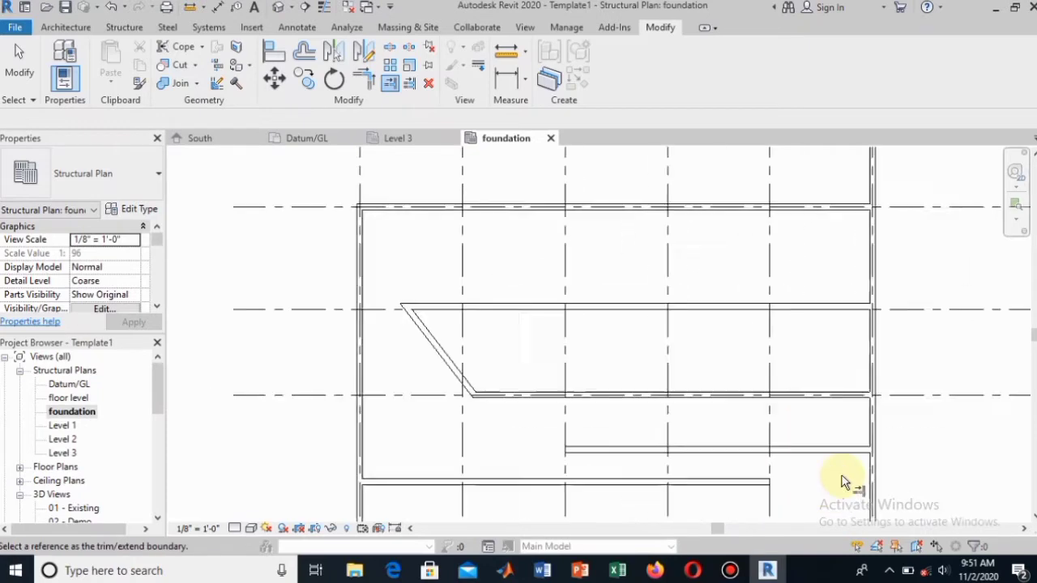
scroll(843, 481, up, 2)
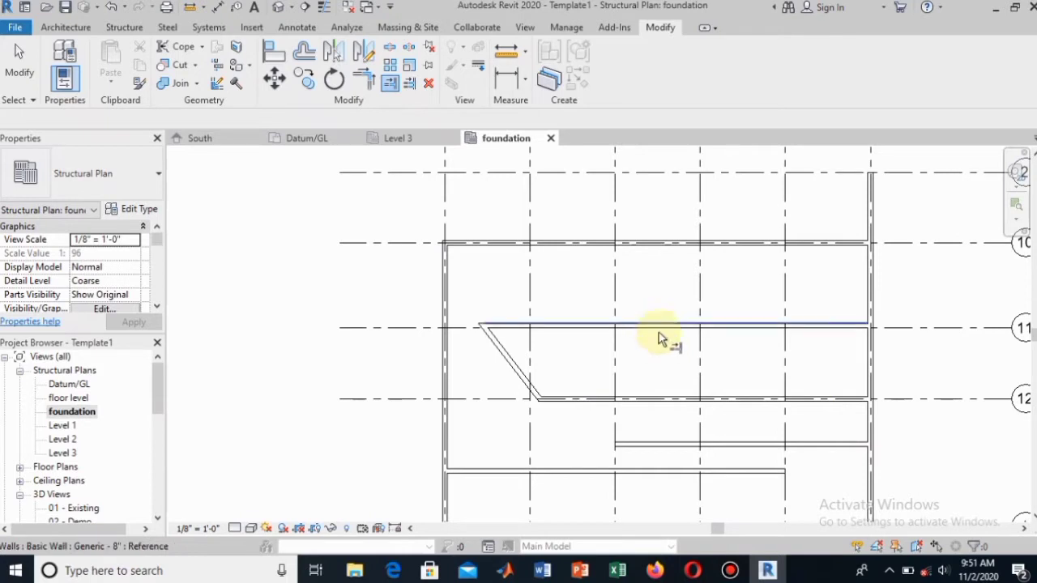
click(389, 84)
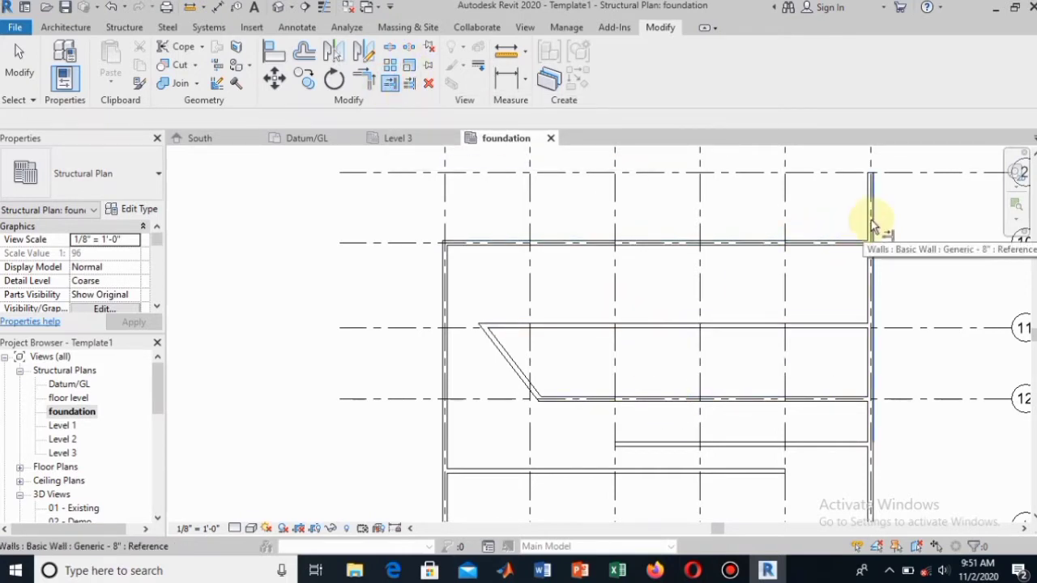
scroll(815, 332, down, 1)
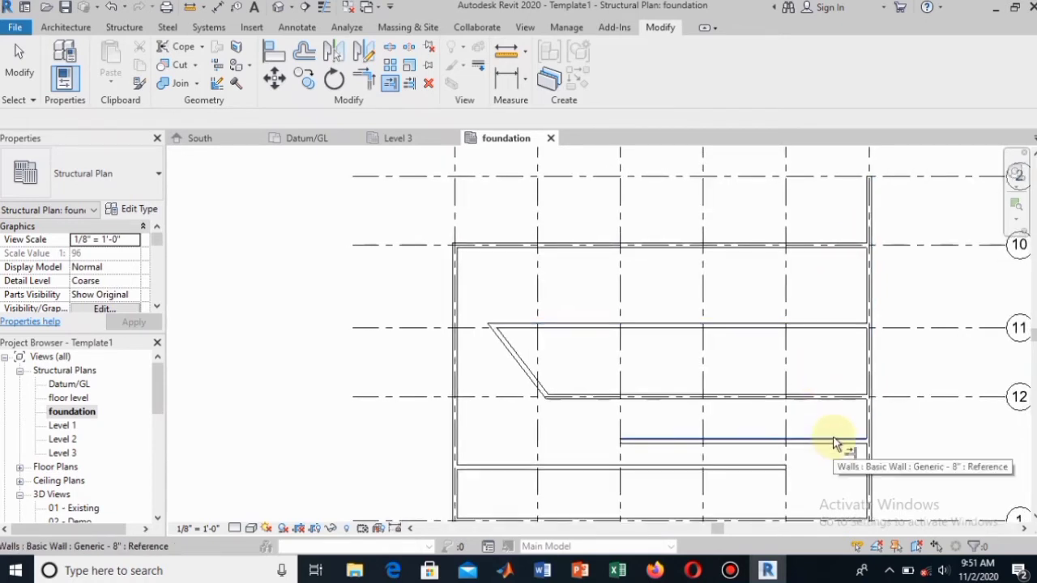
click(868, 209)
scroll(839, 441, down, 2)
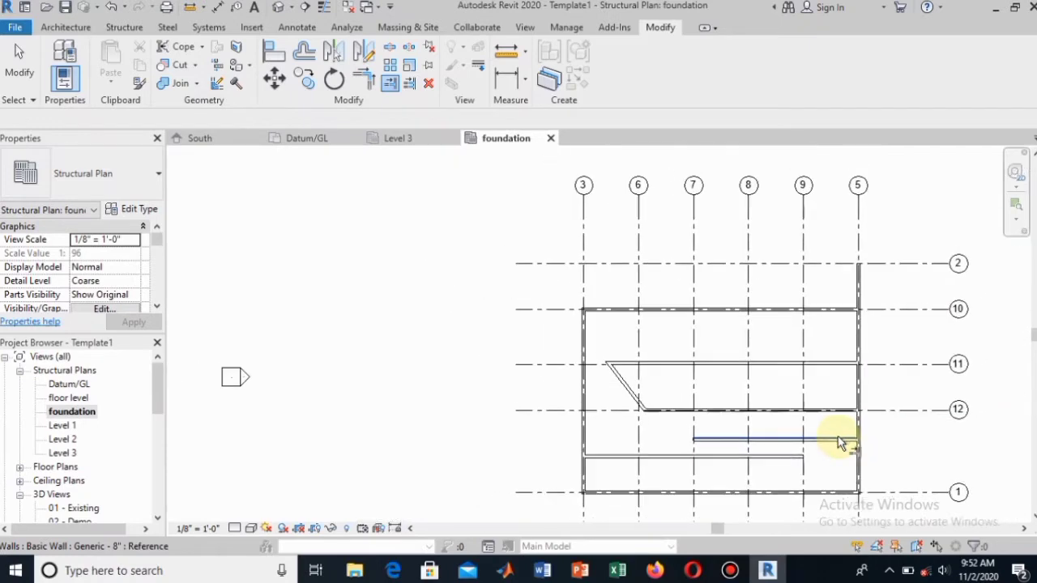
scroll(847, 492, up, 2)
scroll(847, 492, down, 2)
scroll(867, 525, up, 2)
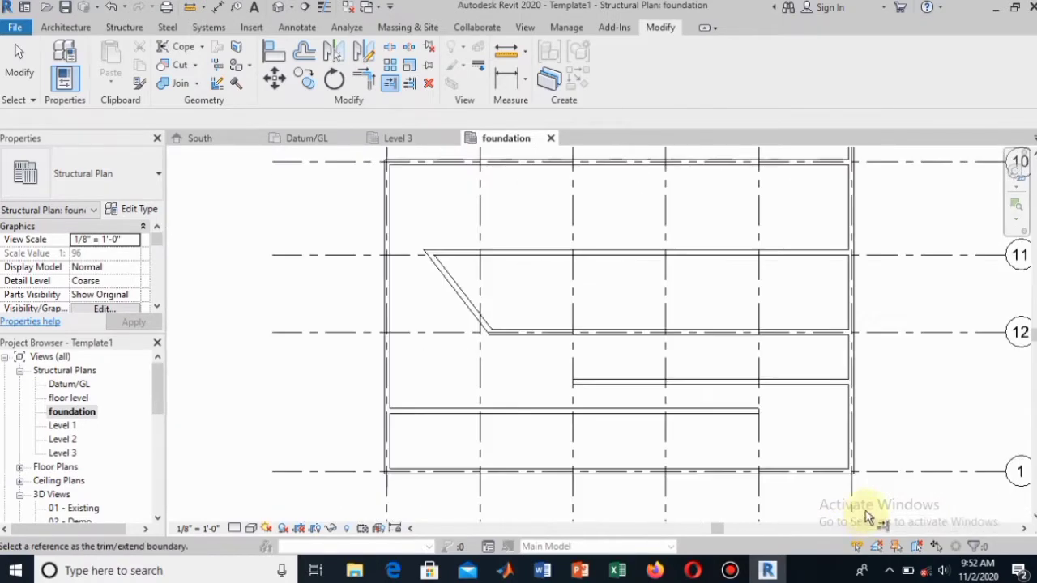
Trim the upper grid 5 wall to the grid 12 wall as a single element, keeping the part above grid 12
click(390, 82)
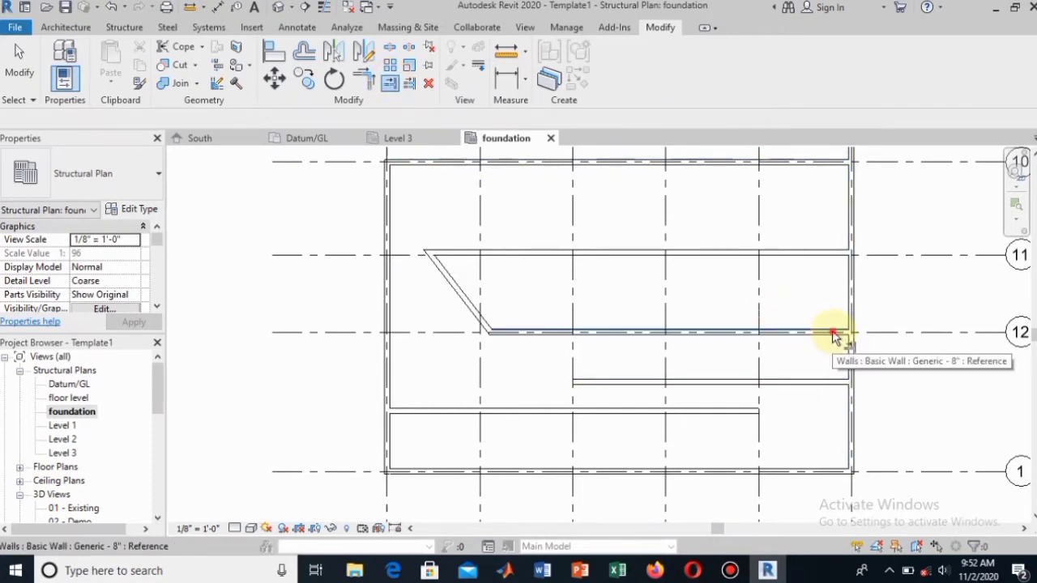
click(851, 304)
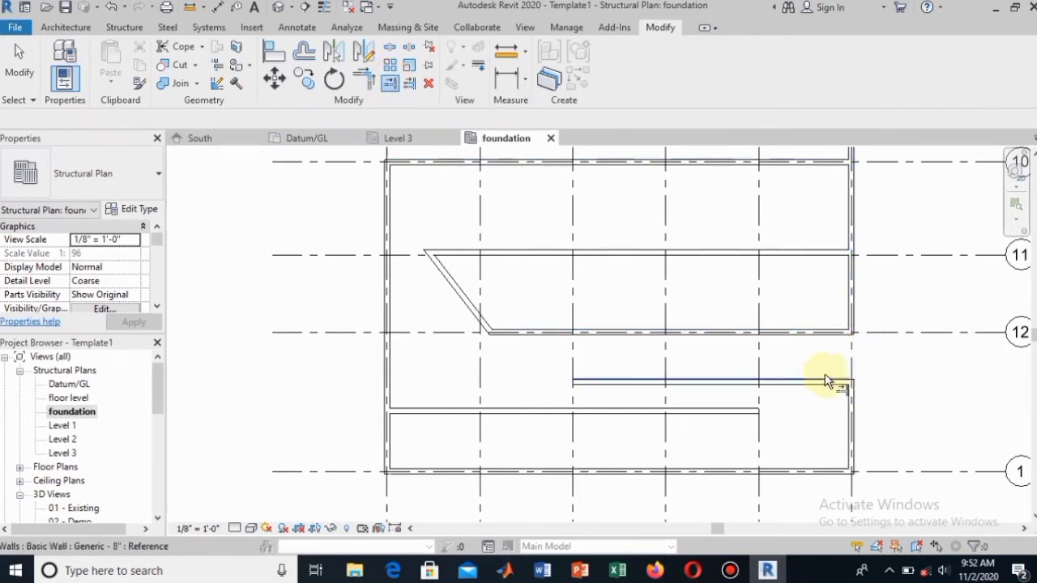
click(855, 376)
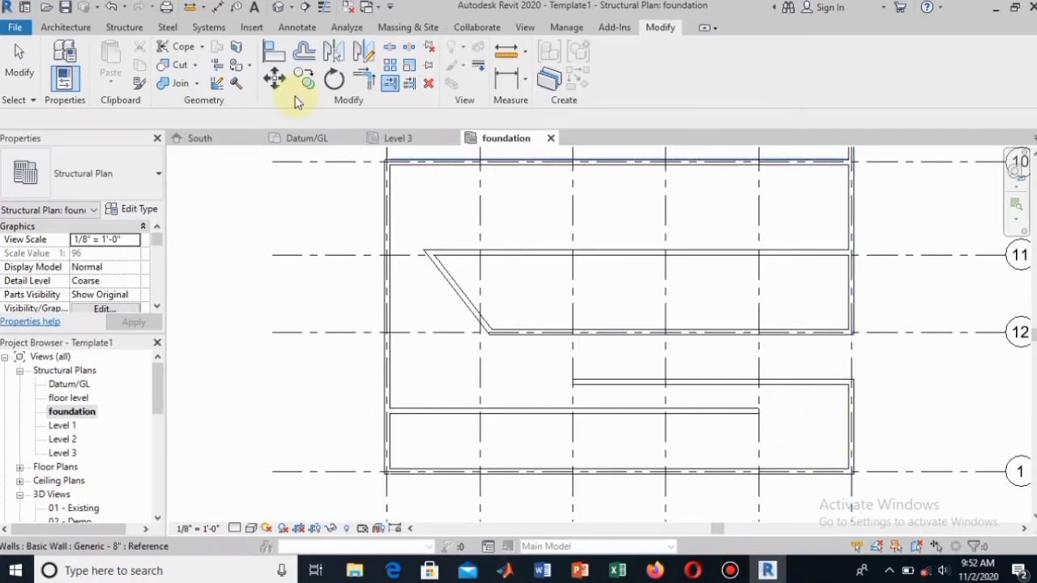
Draw a vertical Generic - 8" structural wall along grid 8, from just above grid 1 to a point between grids 12 and 11
click(121, 29)
click(87, 49)
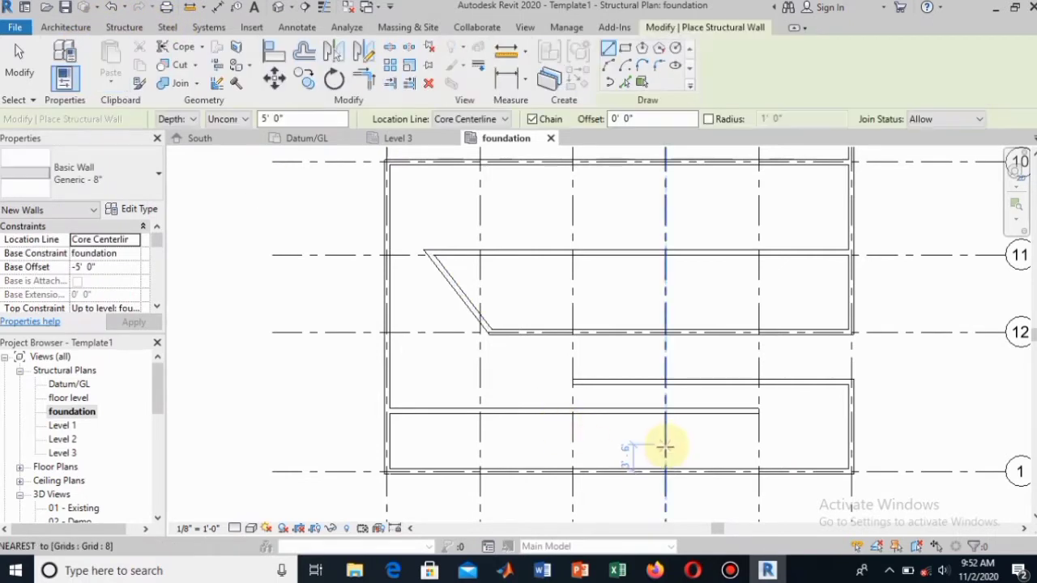
click(666, 445)
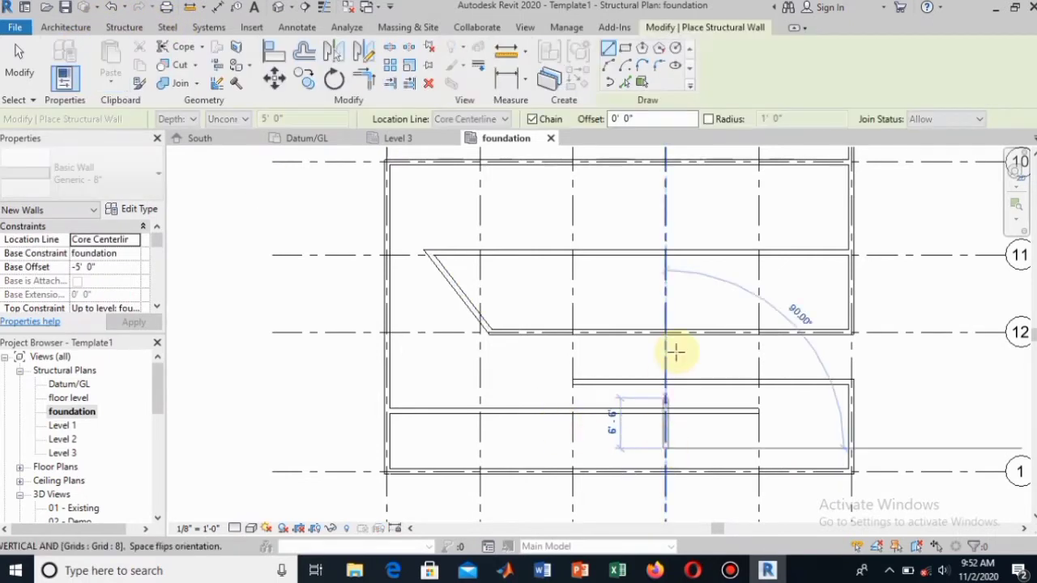
click(664, 278)
key(Escape)
key(Escape)
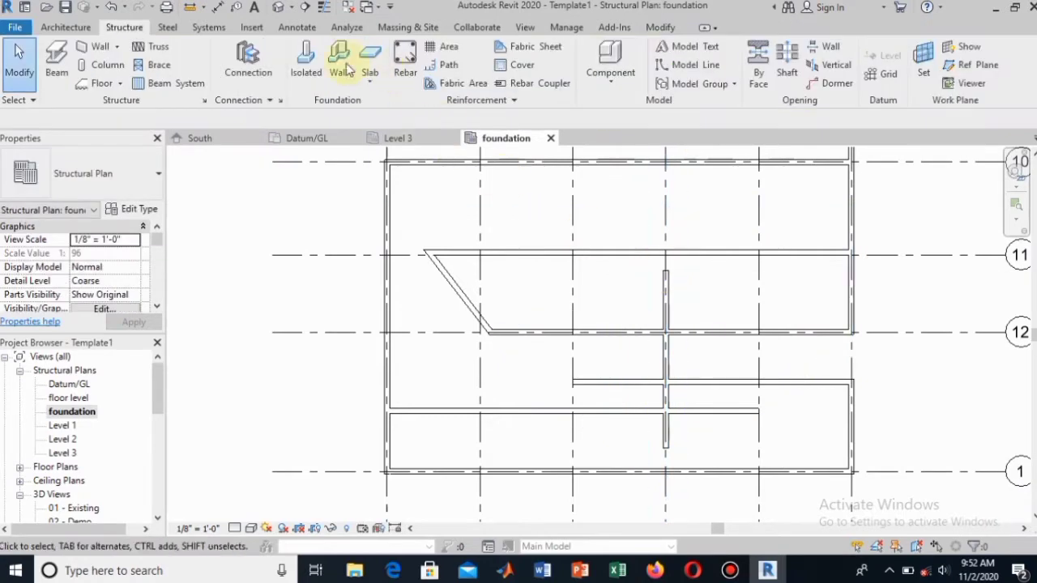
Trim the grid 8 wall at the grid 12 wall, undoing a first trim that keeps the lower part, and keep the part above grid 12
click(662, 27)
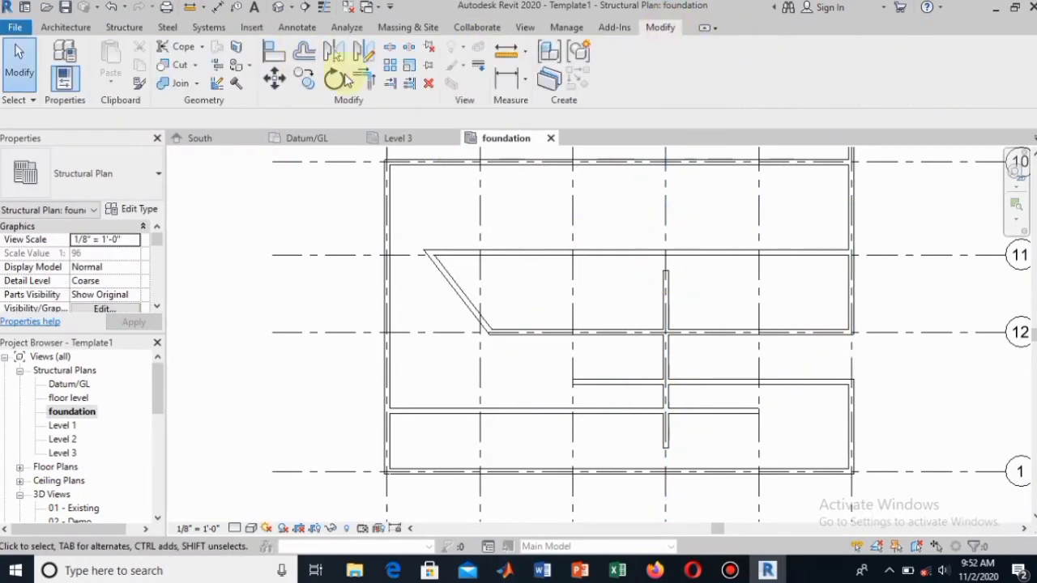
click(392, 85)
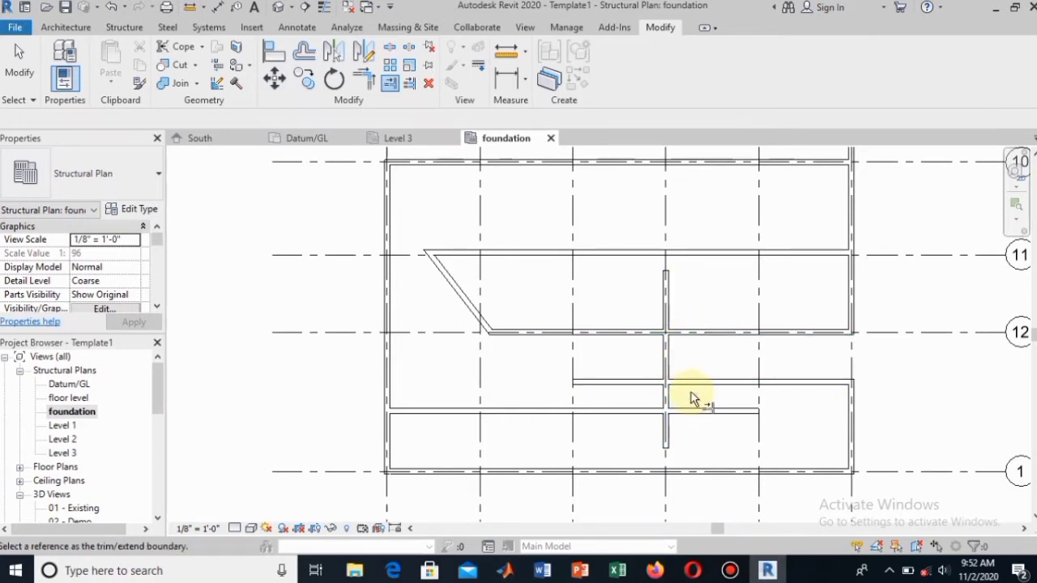
click(696, 336)
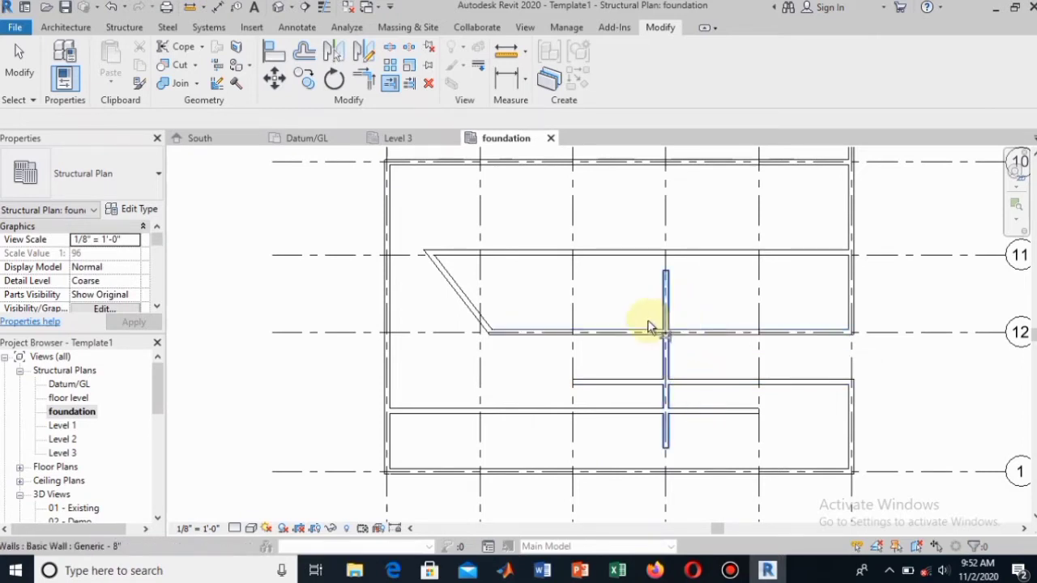
click(668, 356)
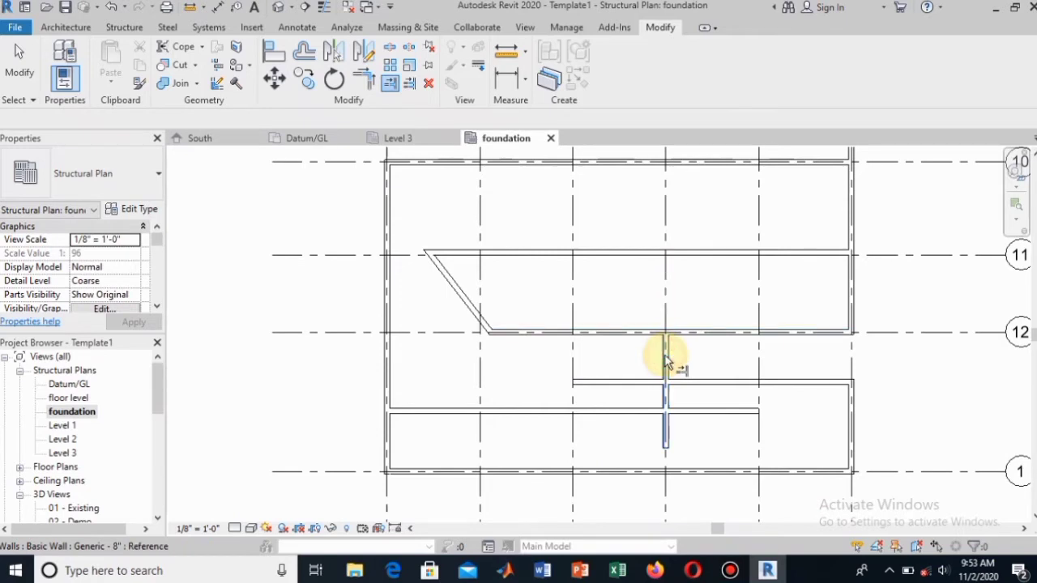
key(ctrl+z)
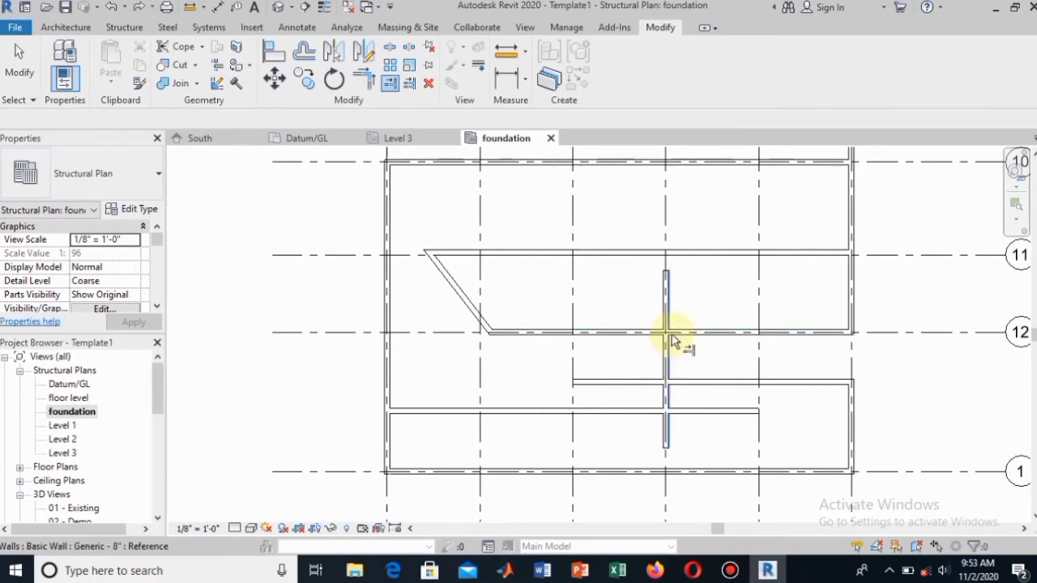
click(664, 307)
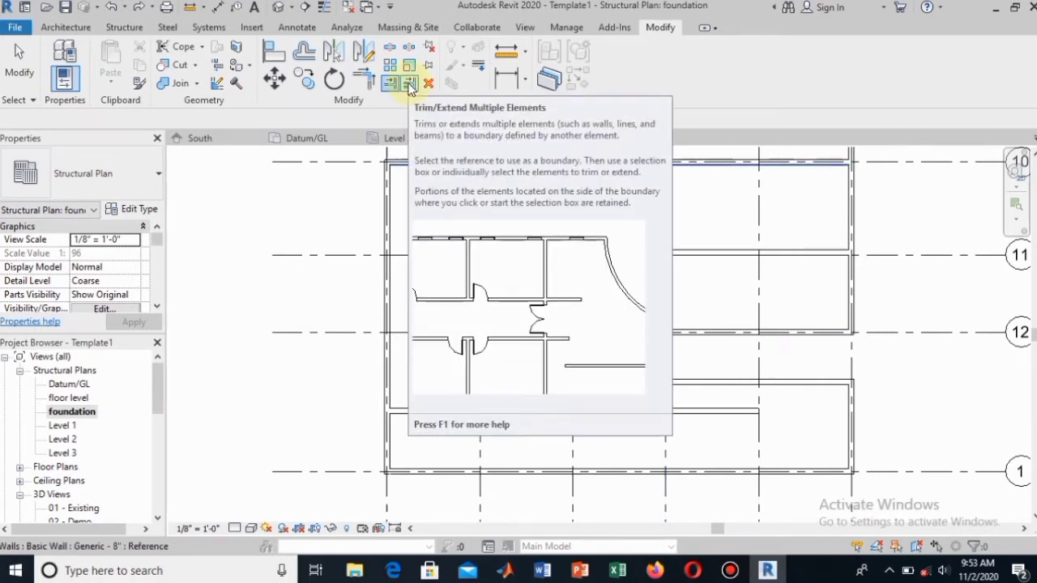
Extend the grid 11 and grid 12 walls to the leftmost vertical wall using Trim/Extend Multiple Elements
click(412, 87)
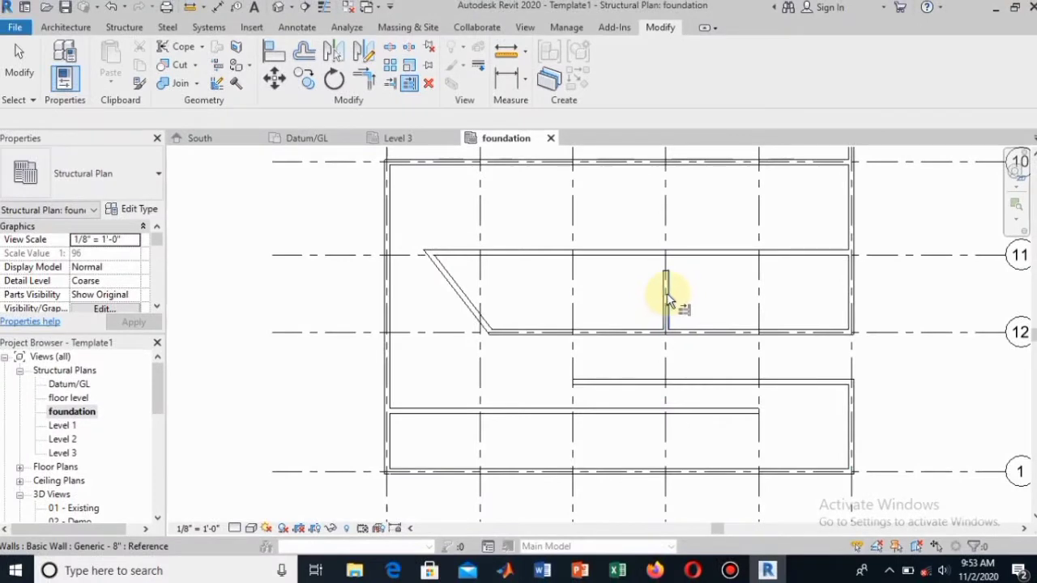
click(667, 296)
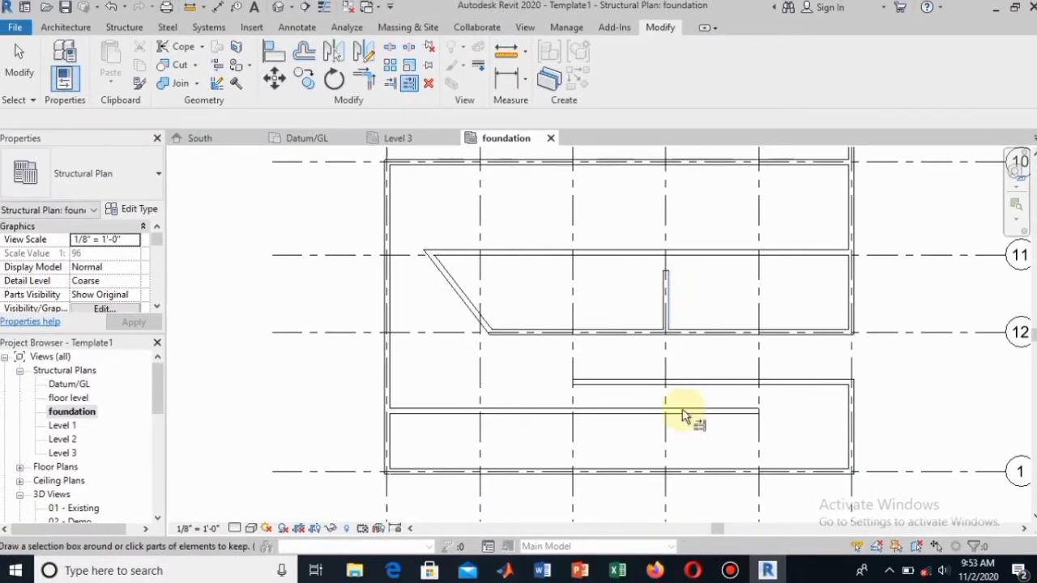
click(690, 473)
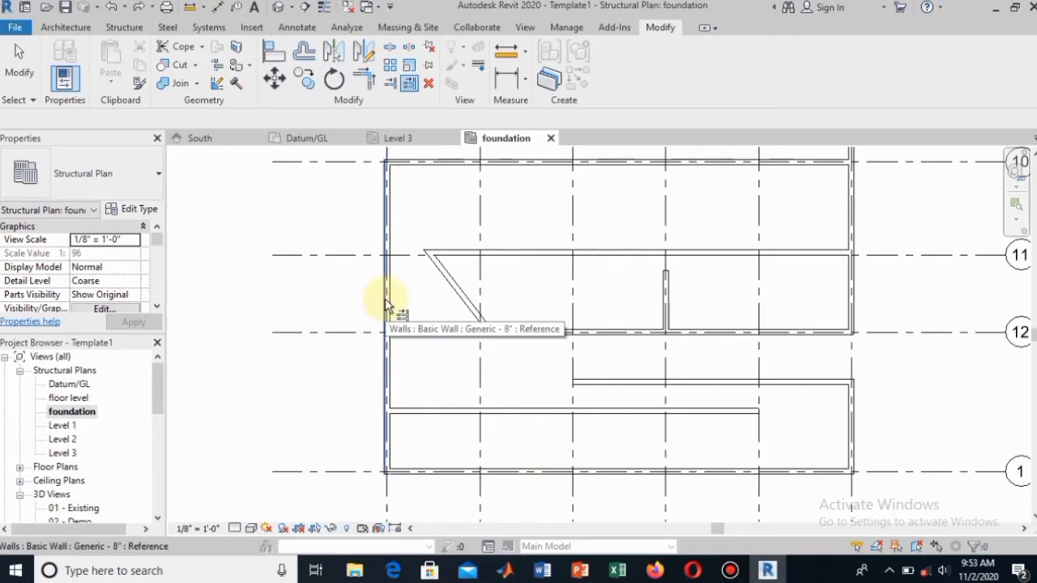
scroll(387, 306, up, 1)
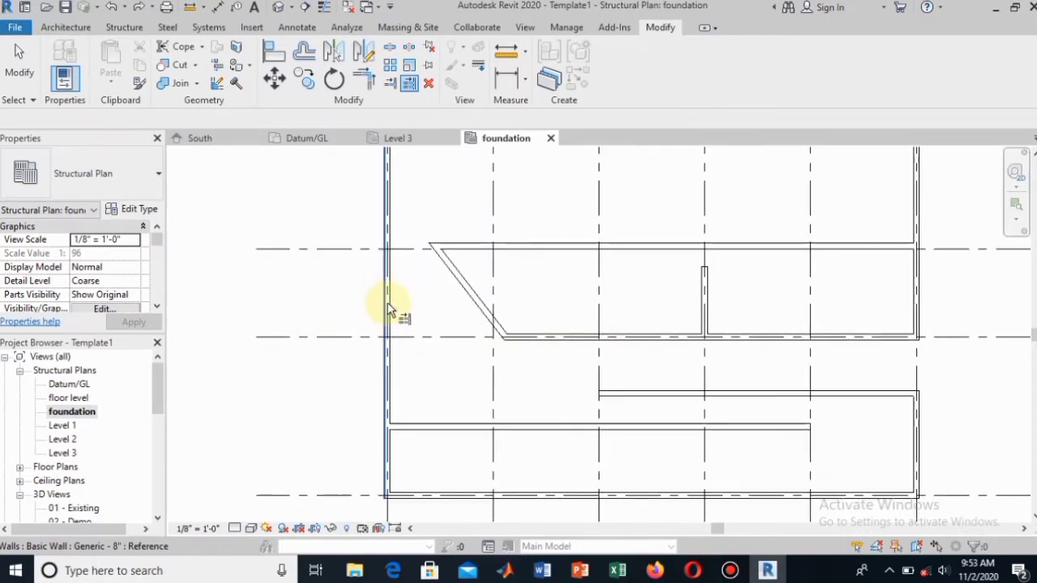
click(673, 336)
drag(662, 231, 661, 230)
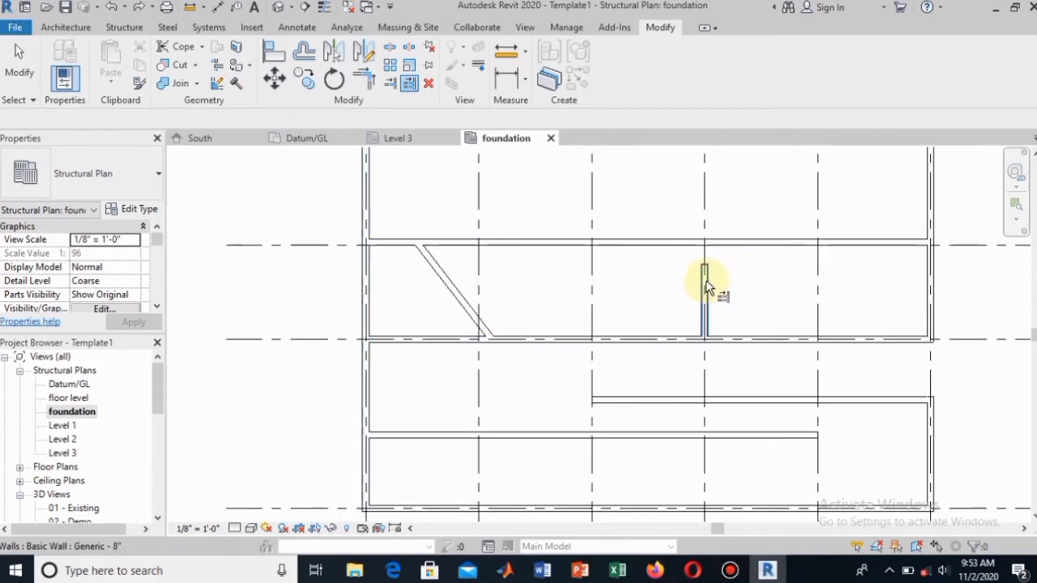
Extend both the short grid 8 wall and the slanted wall up to the grid 10 wall as the boundary
scroll(705, 279, down, 2)
scroll(706, 280, down, 1)
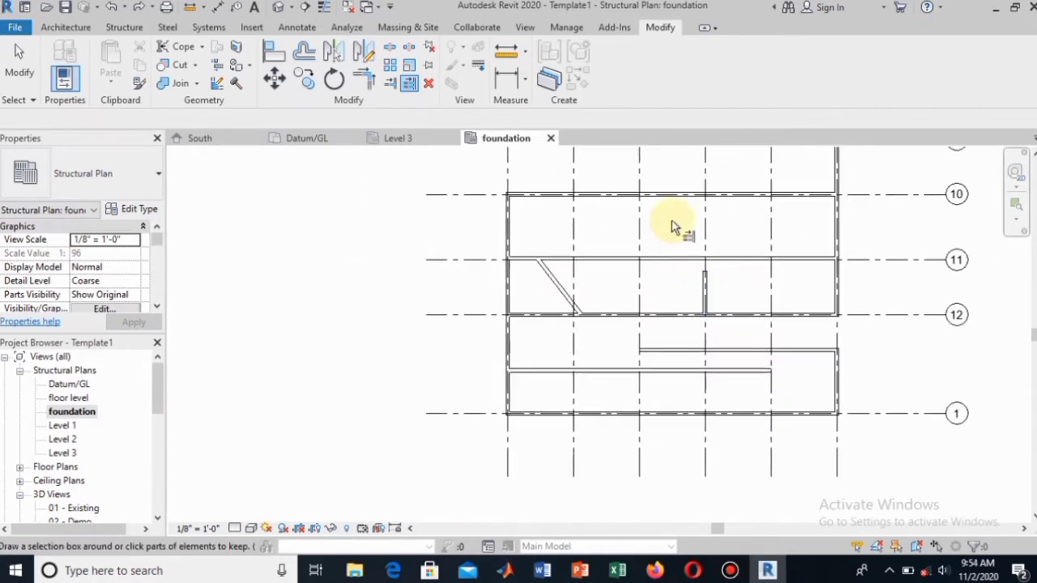
click(624, 201)
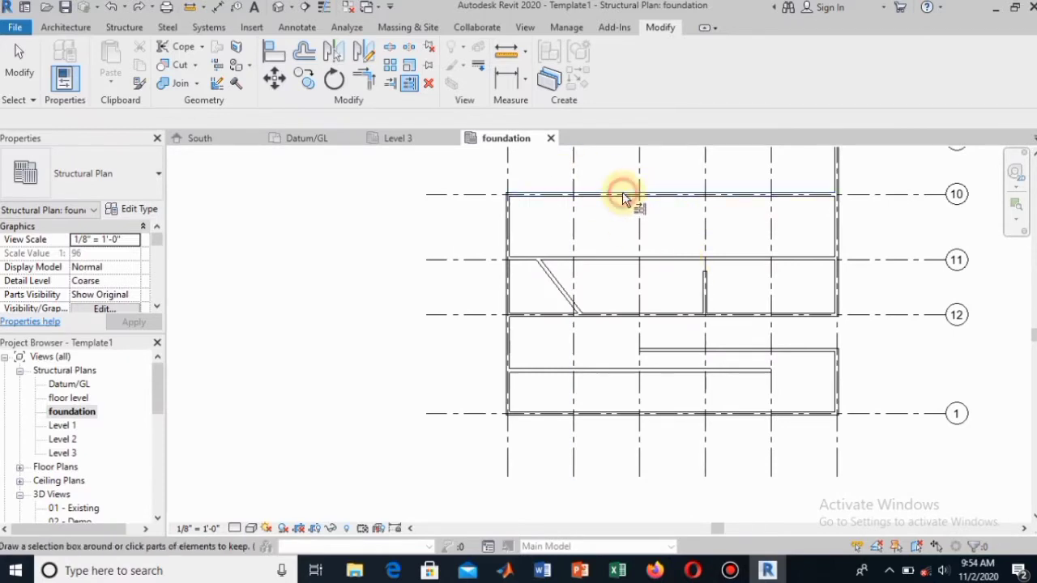
click(705, 293)
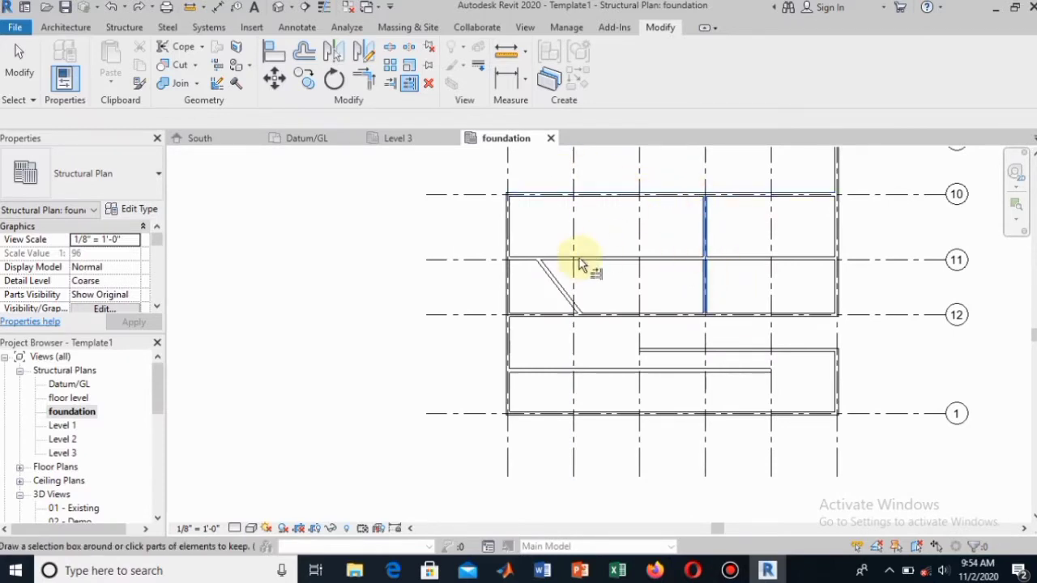
click(555, 285)
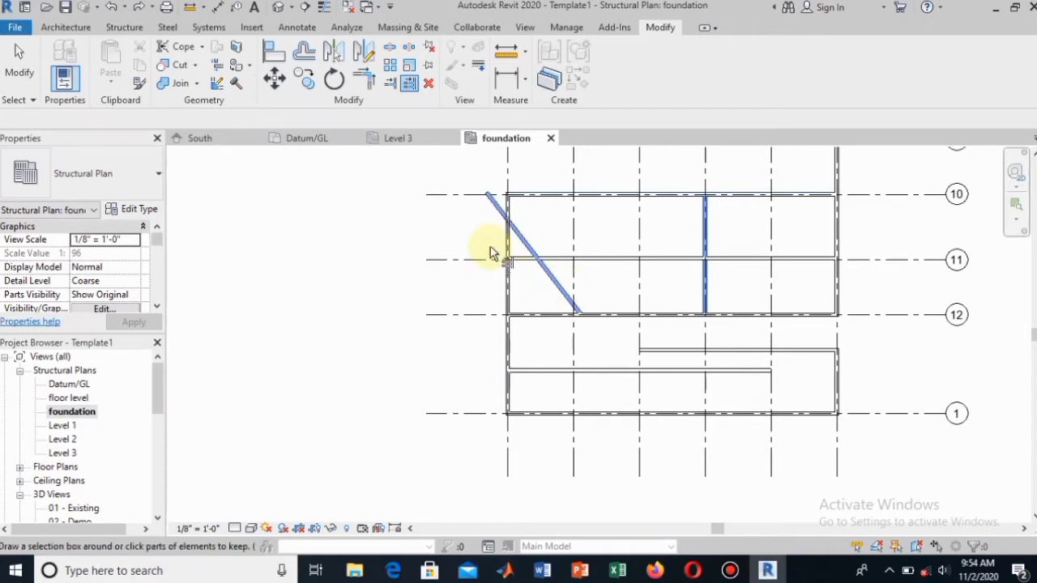
scroll(670, 290, up, 1)
drag(658, 210, 656, 170)
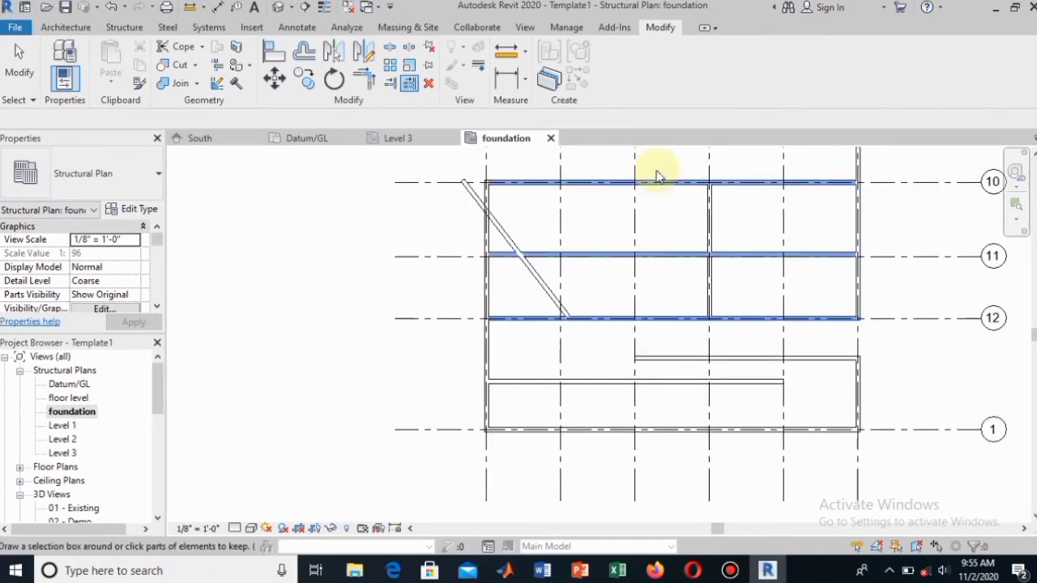
key(Escape)
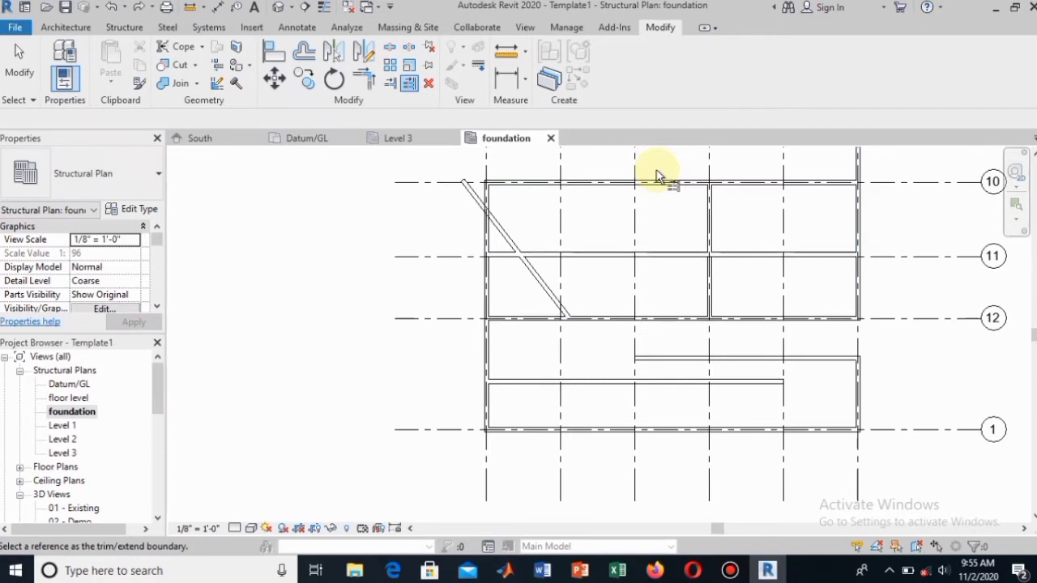
Trim walls to the grid 8 wall, keeping the grid 11 and 12 walls left of it and the grid 1 wall right of it
click(710, 235)
drag(680, 329, 666, 231)
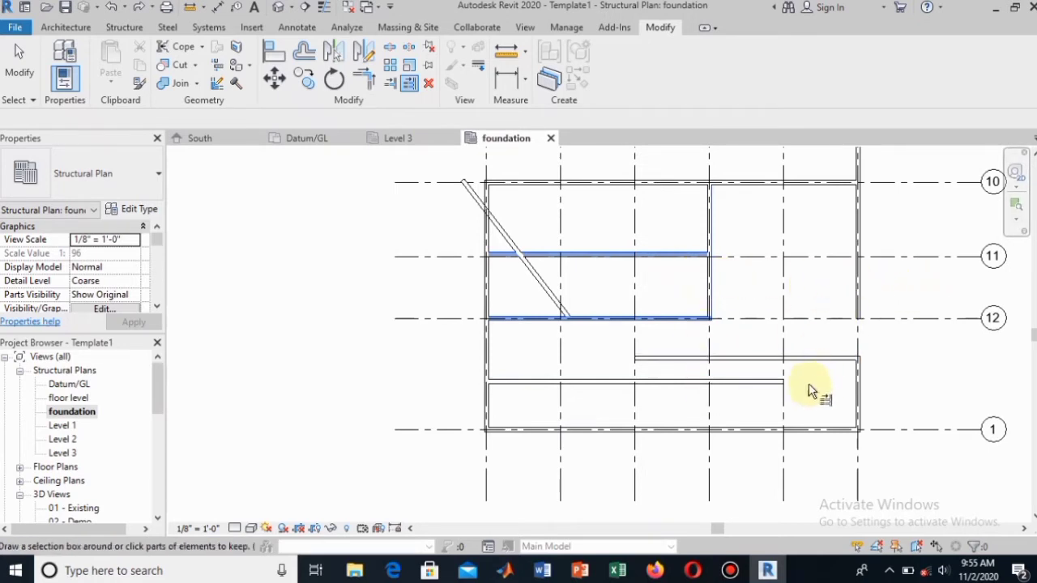
click(798, 430)
drag(884, 216, 709, 219)
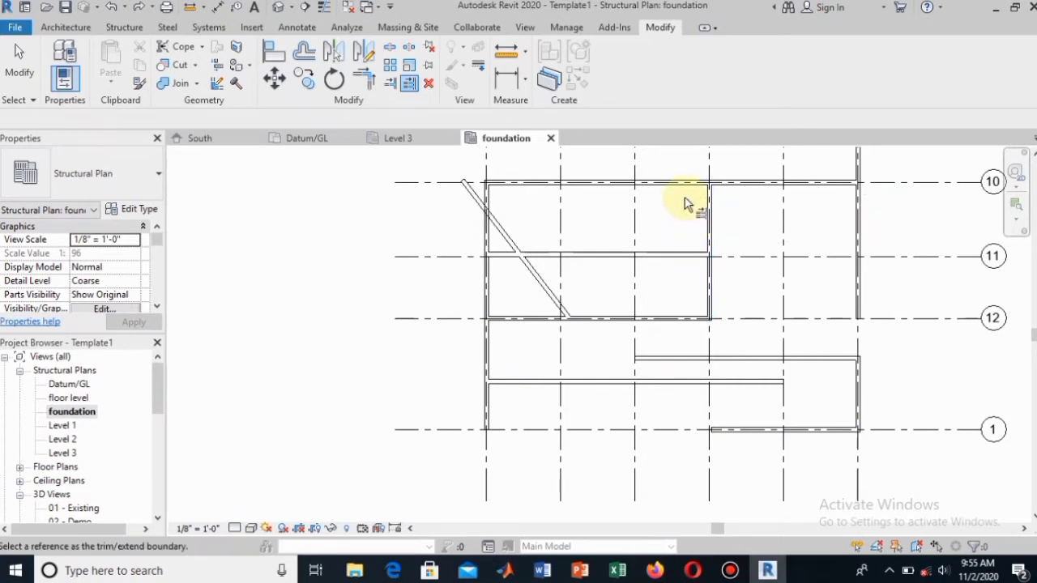
Extend the grid 8 wall and the upper grid 5 wall down to the grid 1 wall, and dismiss the overlap warning
click(808, 432)
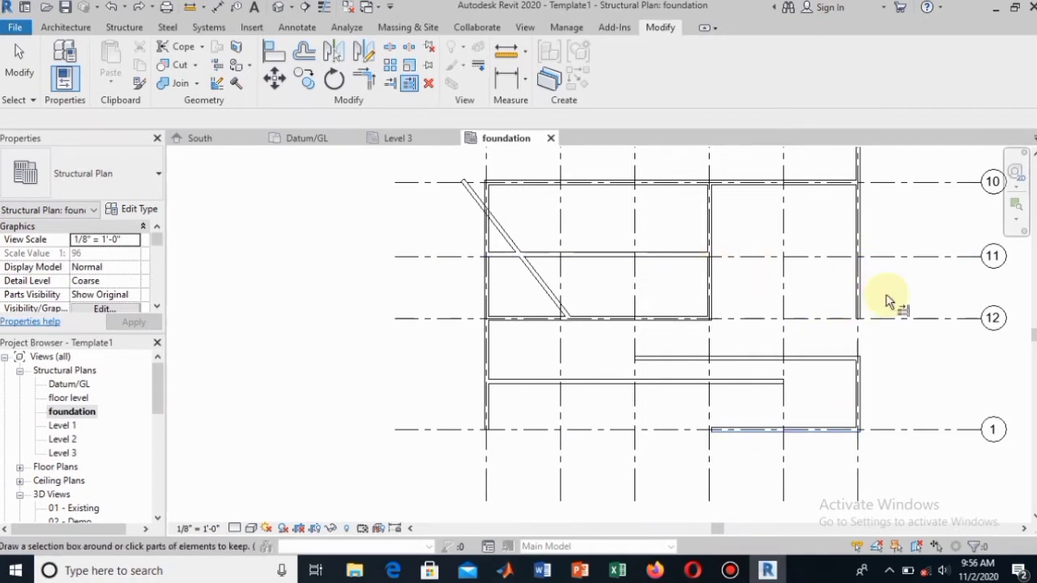
drag(889, 283, 689, 279)
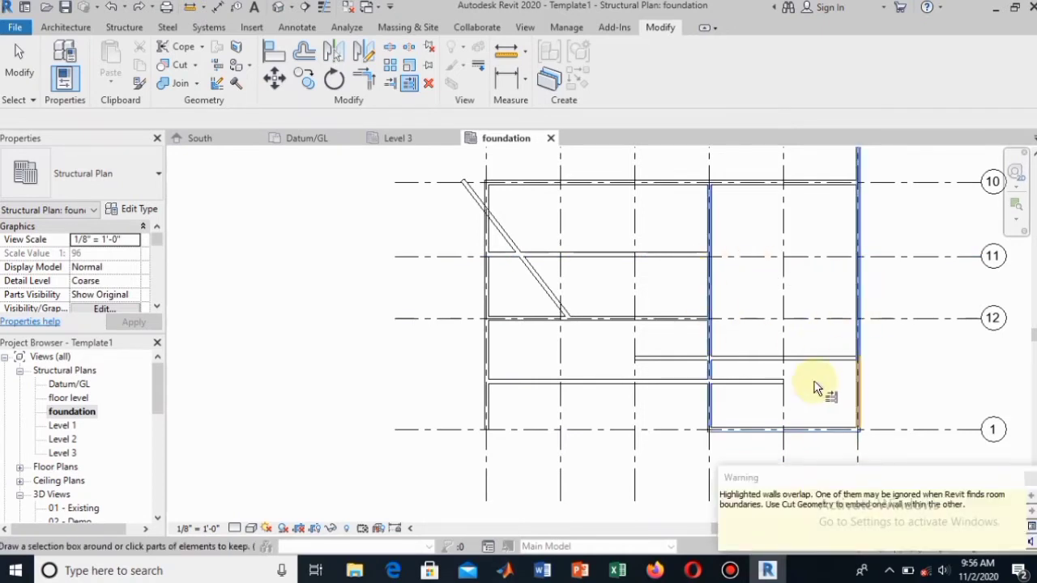
click(1002, 344)
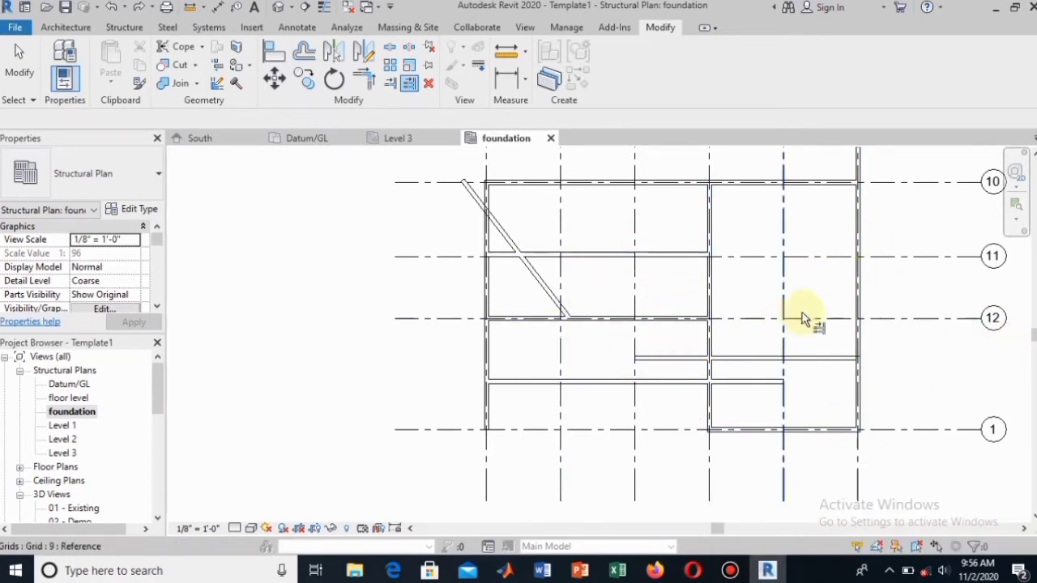
Extend the grid 11 and grid 12 walls across the grid 8 wall to the grid 5 wall
click(856, 290)
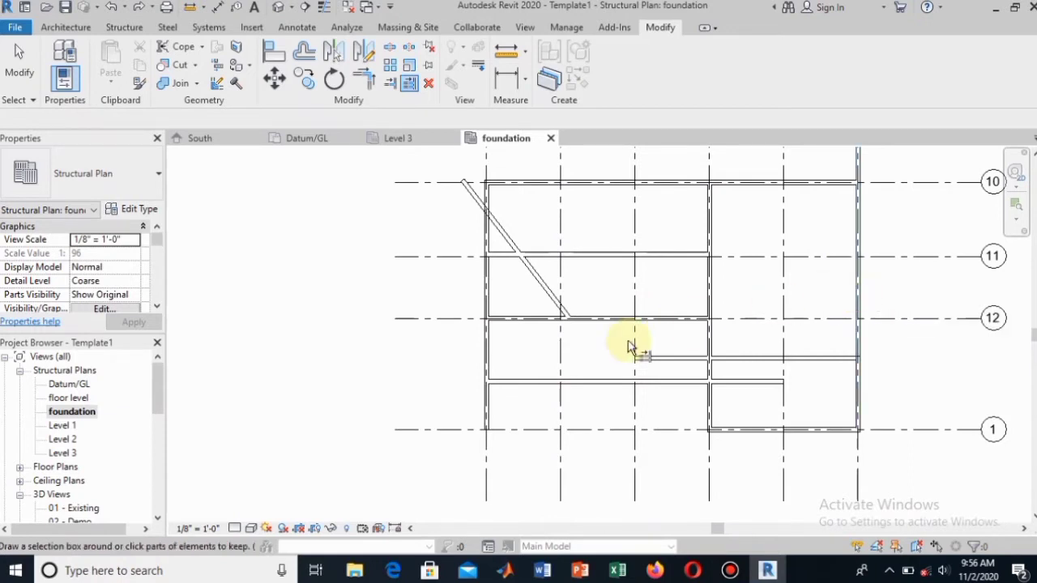
click(662, 328)
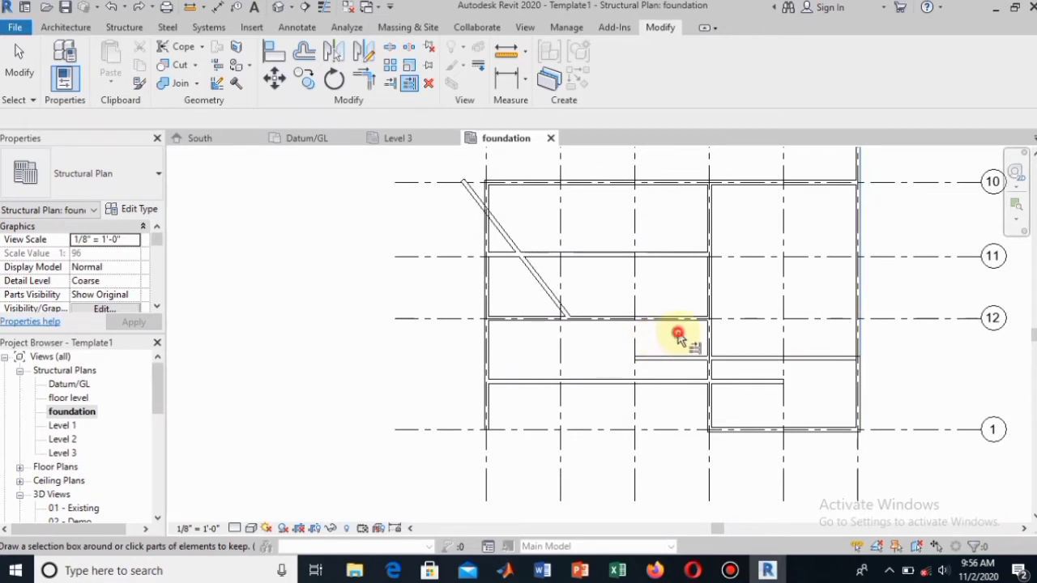
drag(678, 334, 655, 239)
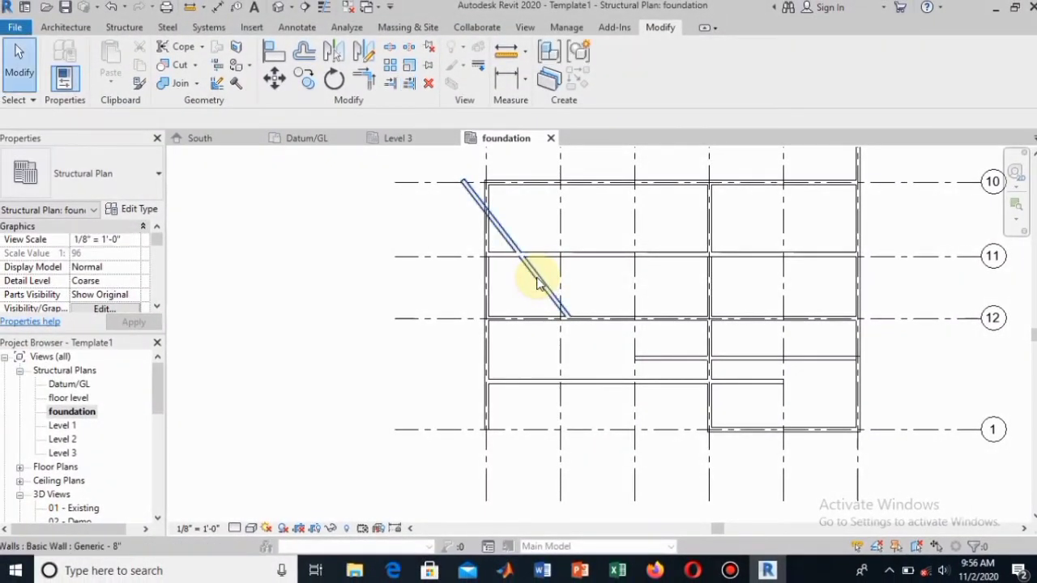
Delete the slanted wall that crosses grid 11
click(538, 280)
click(429, 85)
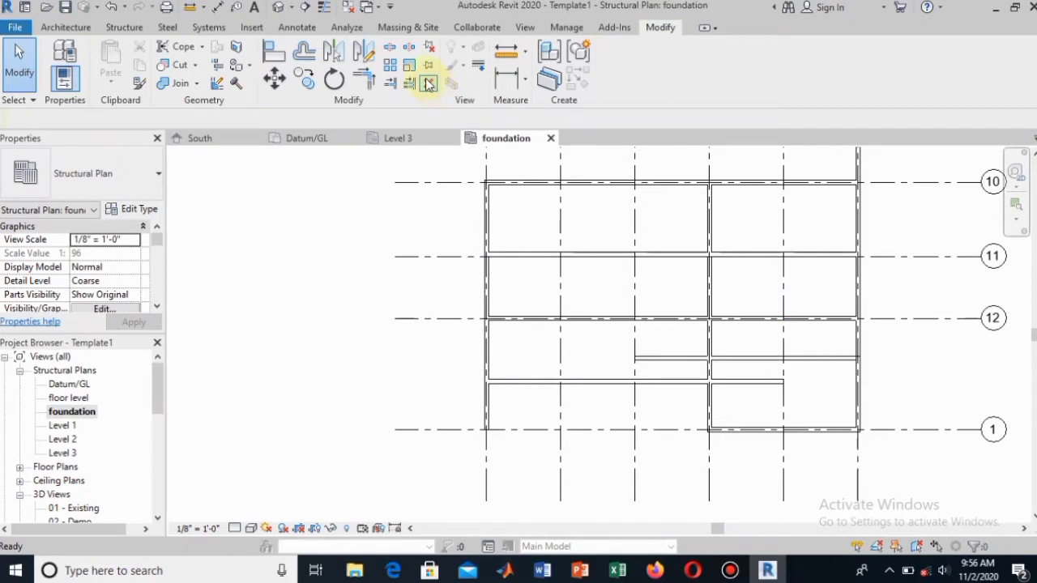
Pin the grid 11 wall in place
click(554, 256)
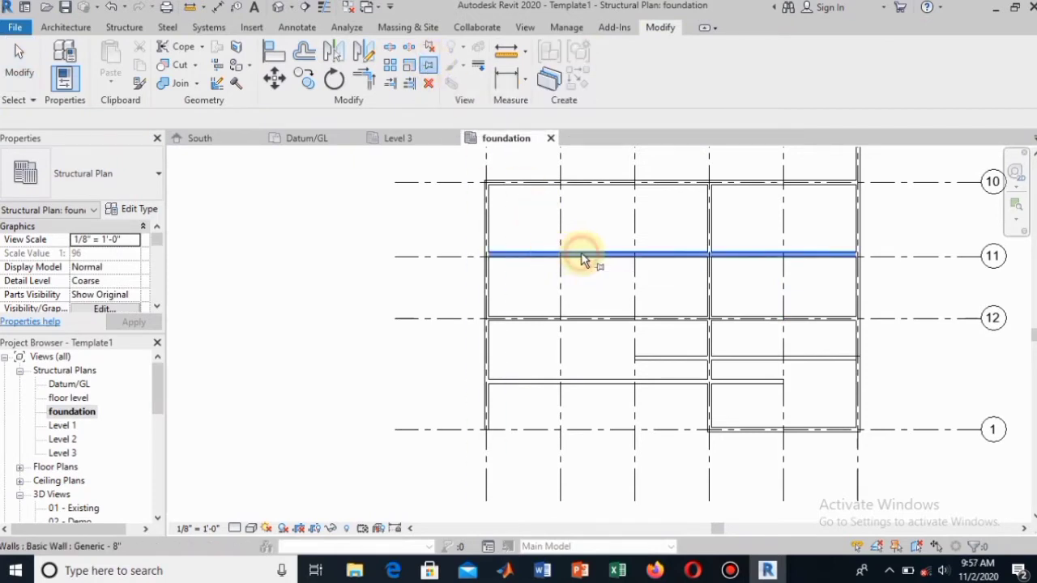
click(513, 221)
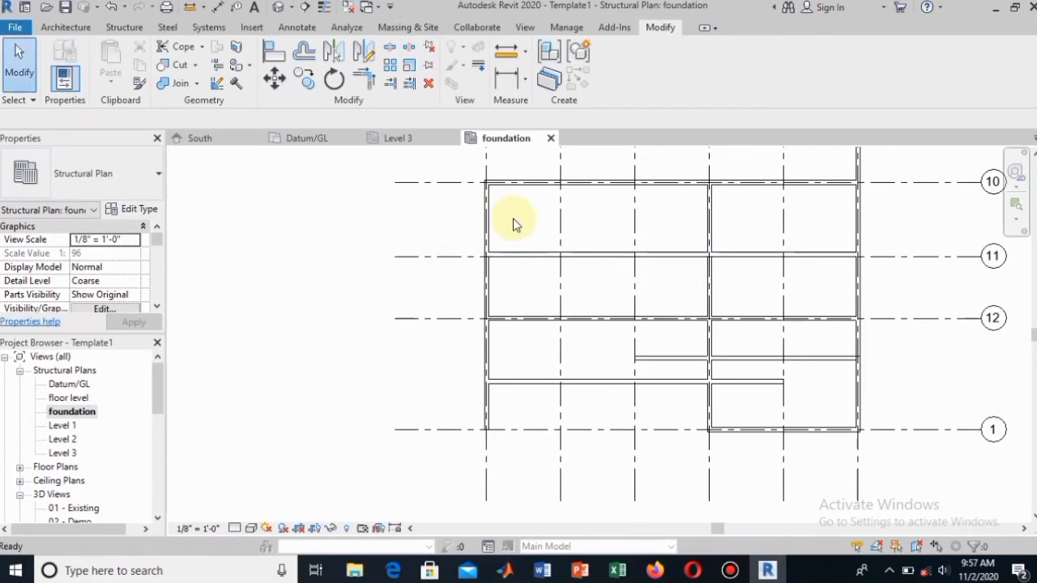
click(551, 257)
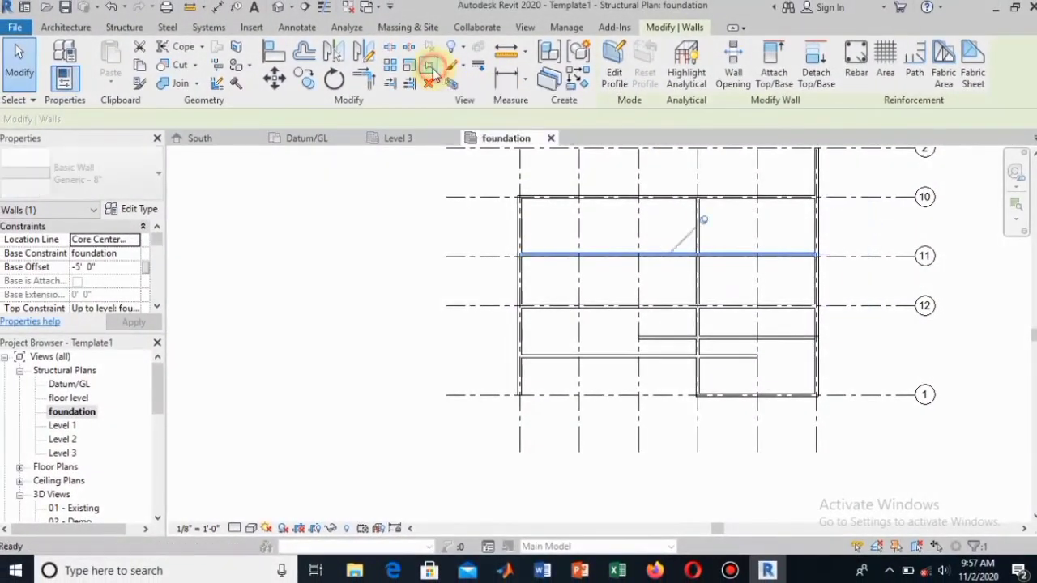
Try to move the pinned grid 11 wall
click(692, 225)
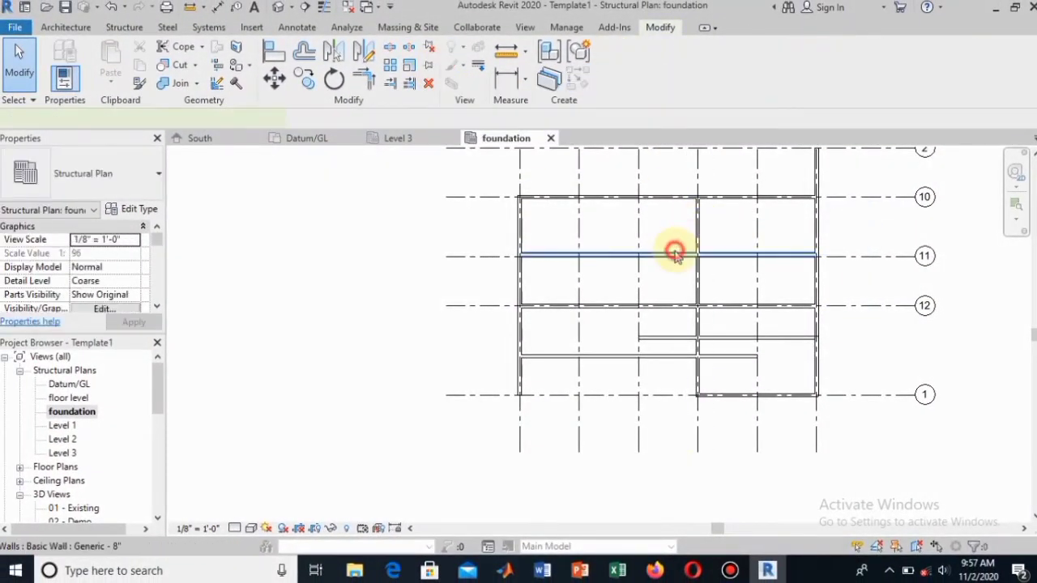
click(675, 253)
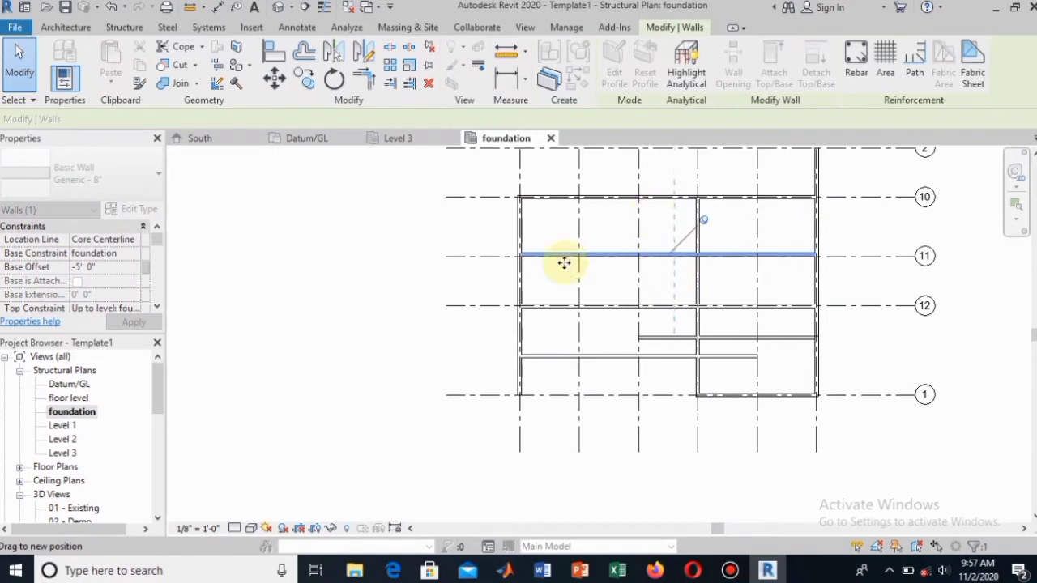
click(618, 224)
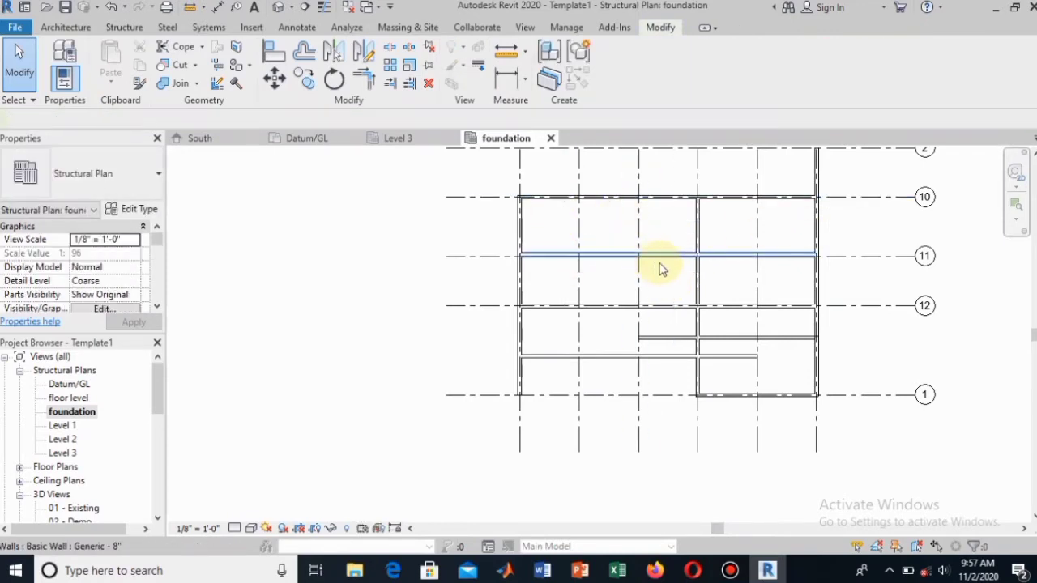
Unpin the grid 11 wall
click(661, 260)
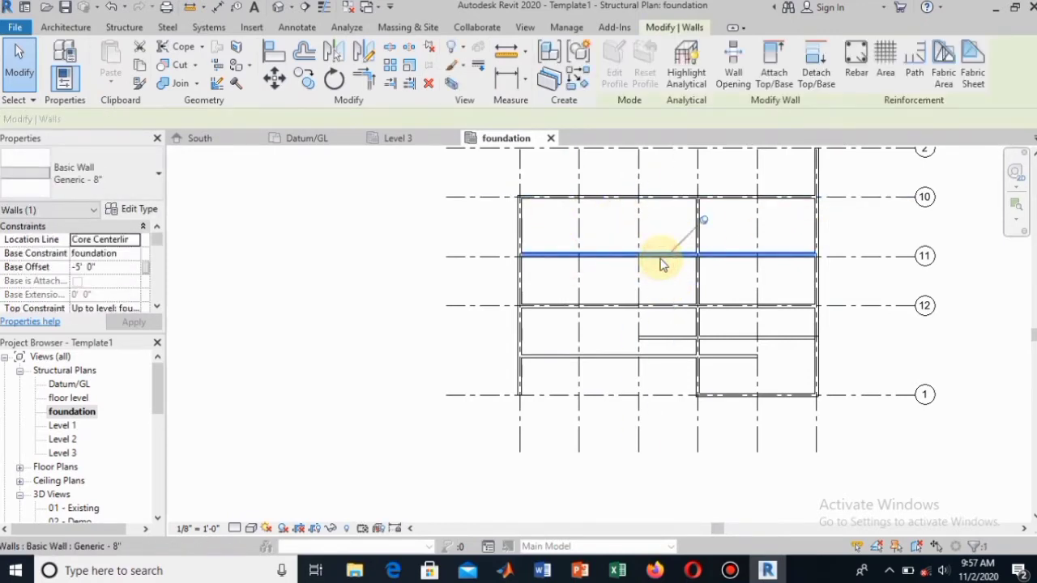
scroll(705, 222, up, 1)
click(705, 222)
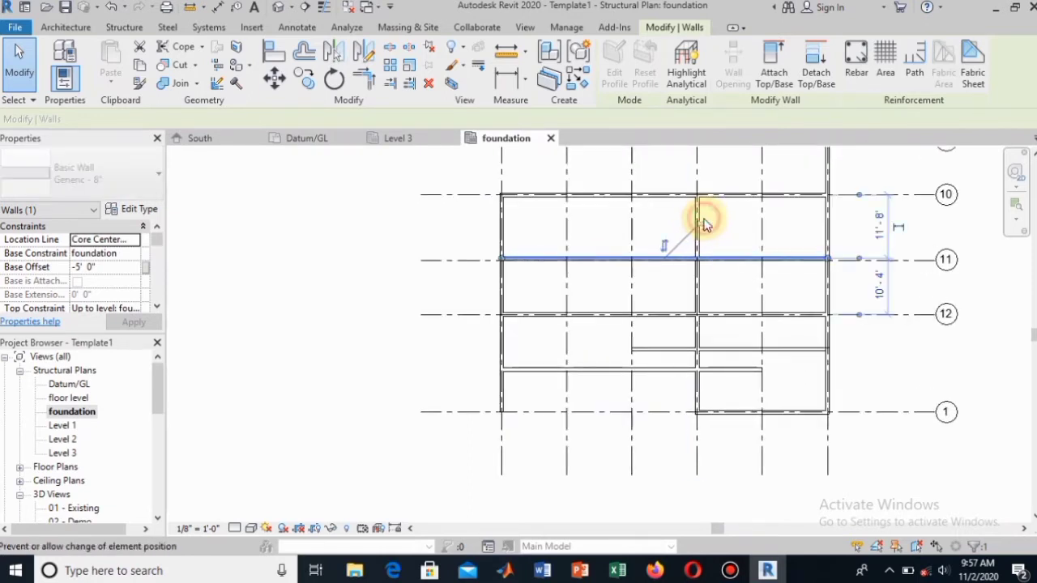
key(Escape)
click(658, 260)
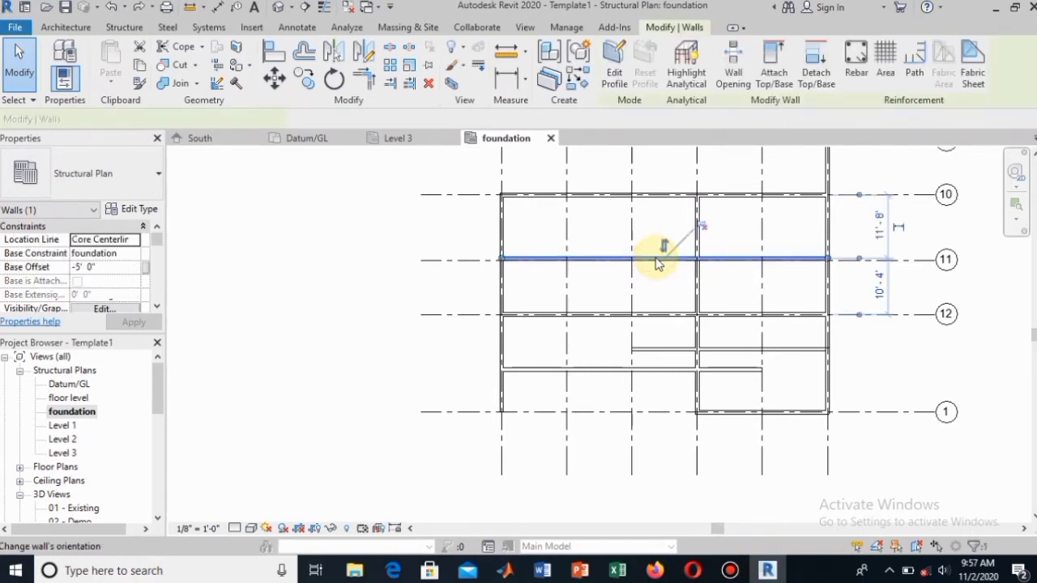
key(Escape)
scroll(658, 263, down, 1)
click(657, 263)
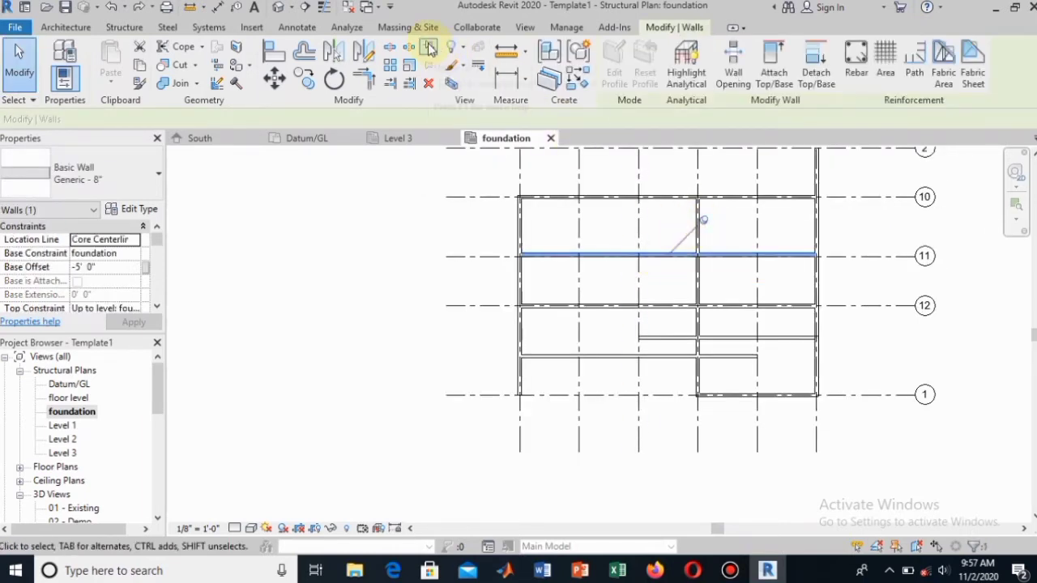
click(370, 296)
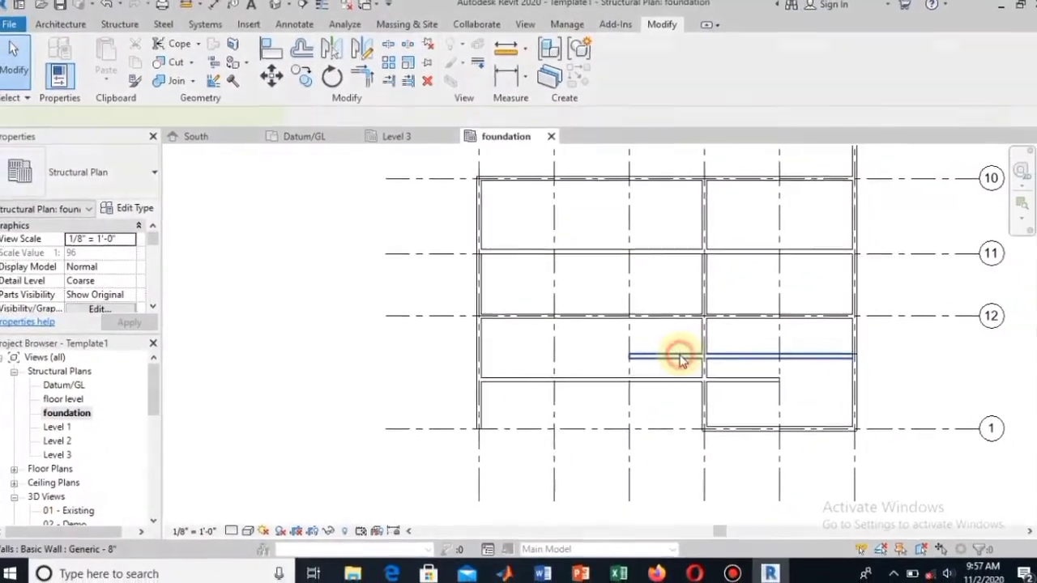
Hide the upper of the two horizontal walls between grids 12 and 1 in the foundation view, using Hide Elements
click(696, 361)
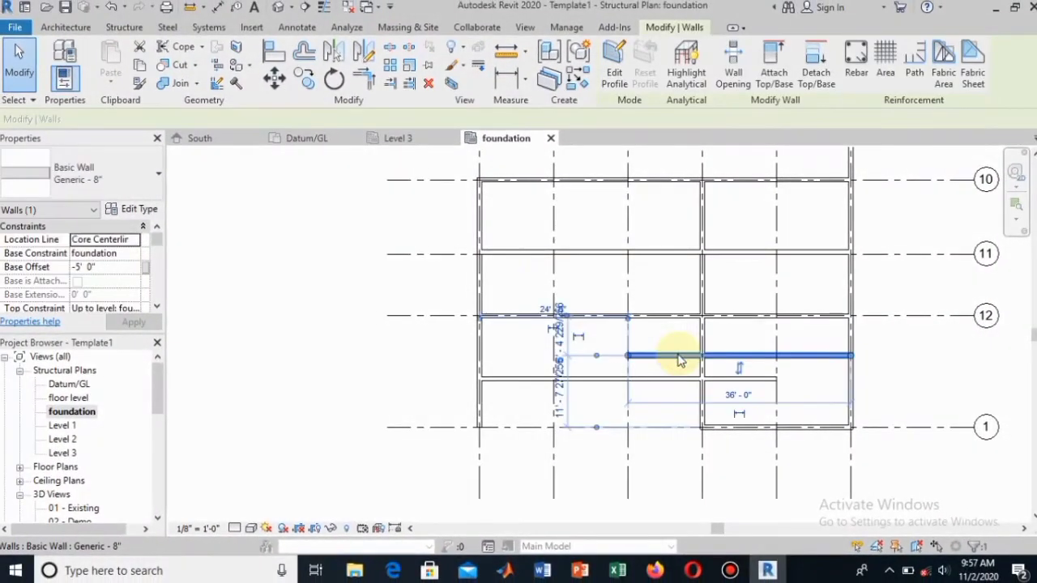
click(458, 52)
click(453, 51)
click(452, 51)
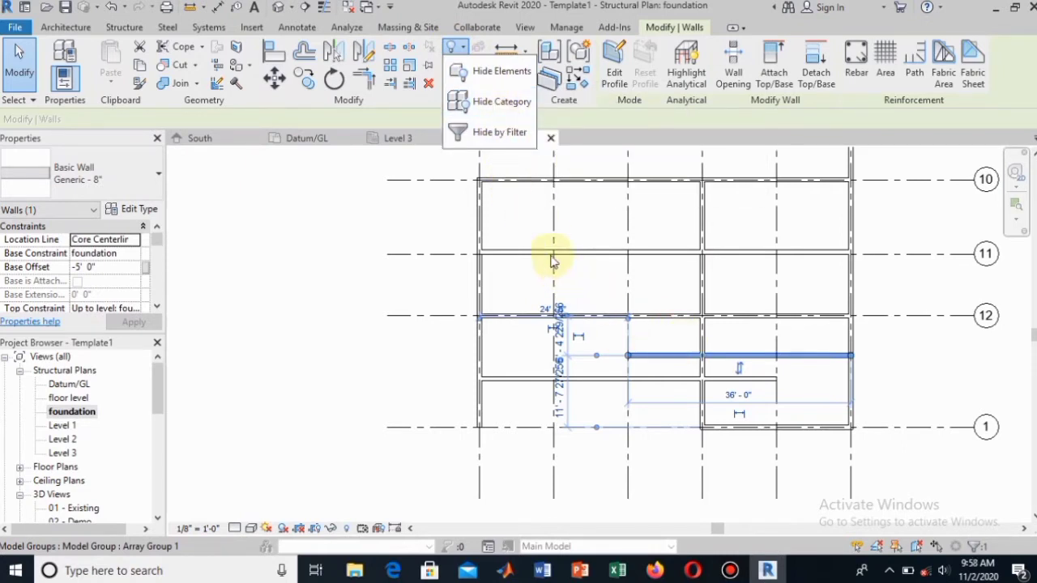
click(501, 73)
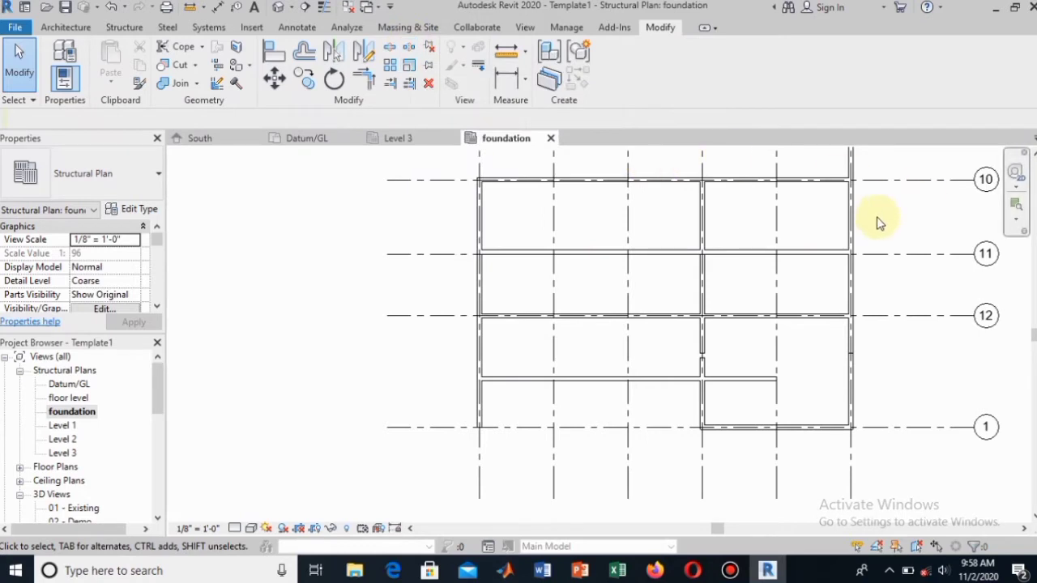
Split the rightmost vertical wall with a 0' 1" joint gap at grid 10, at grid 11 and at two points between grids 12 and 1
key(Tab)
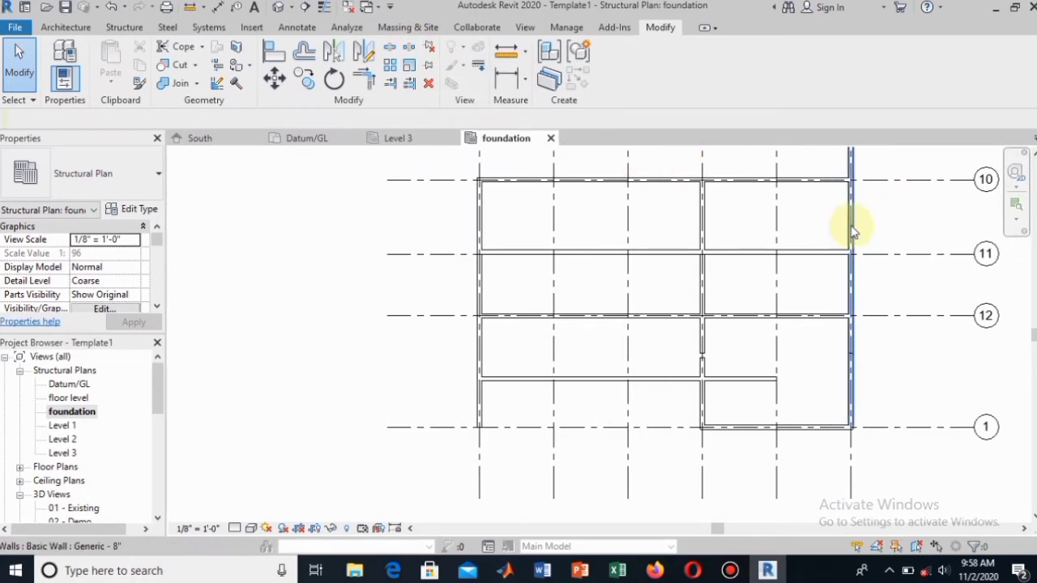
click(851, 227)
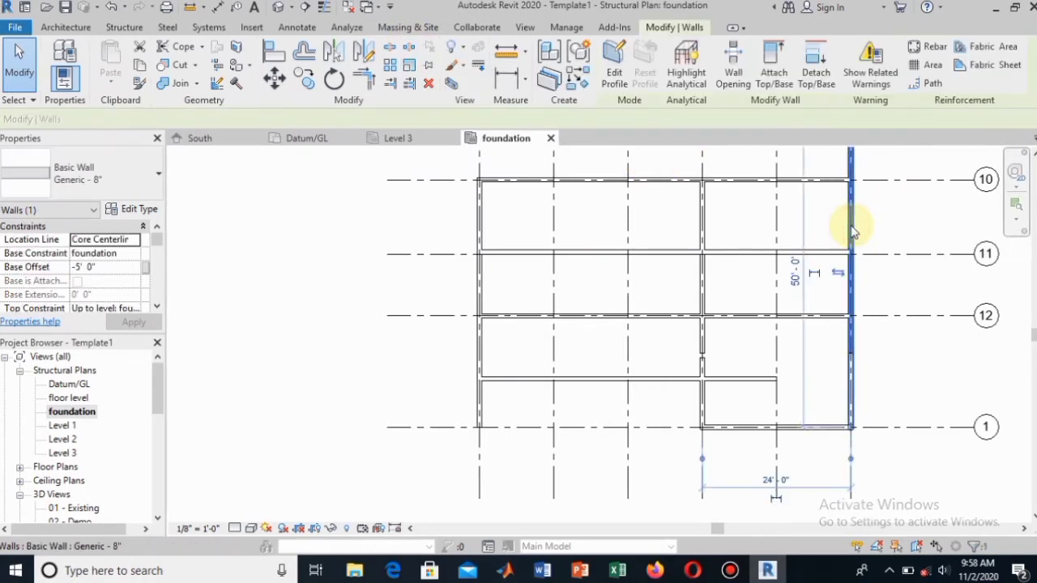
click(409, 47)
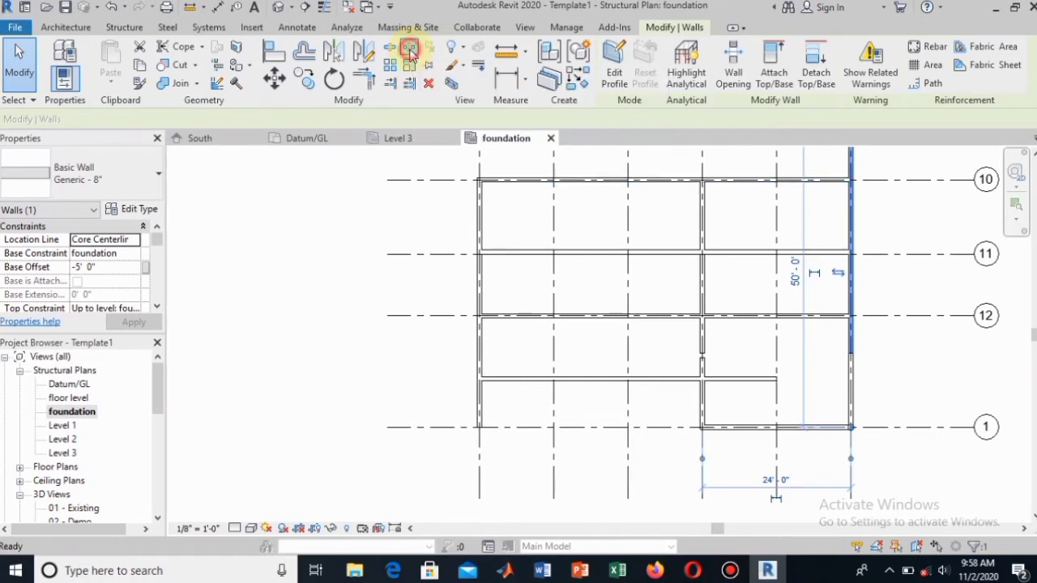
click(851, 176)
click(851, 252)
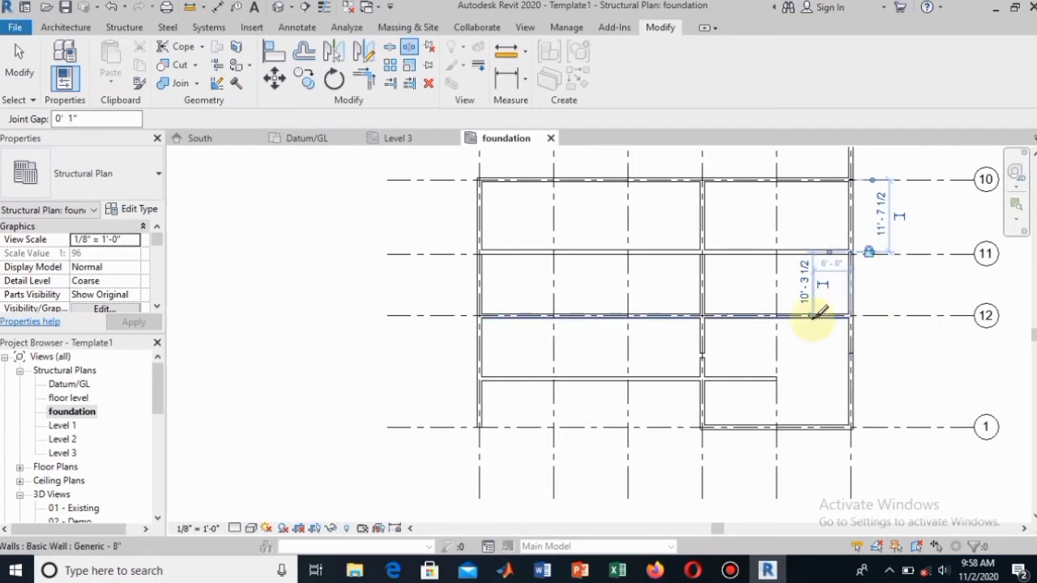
click(854, 330)
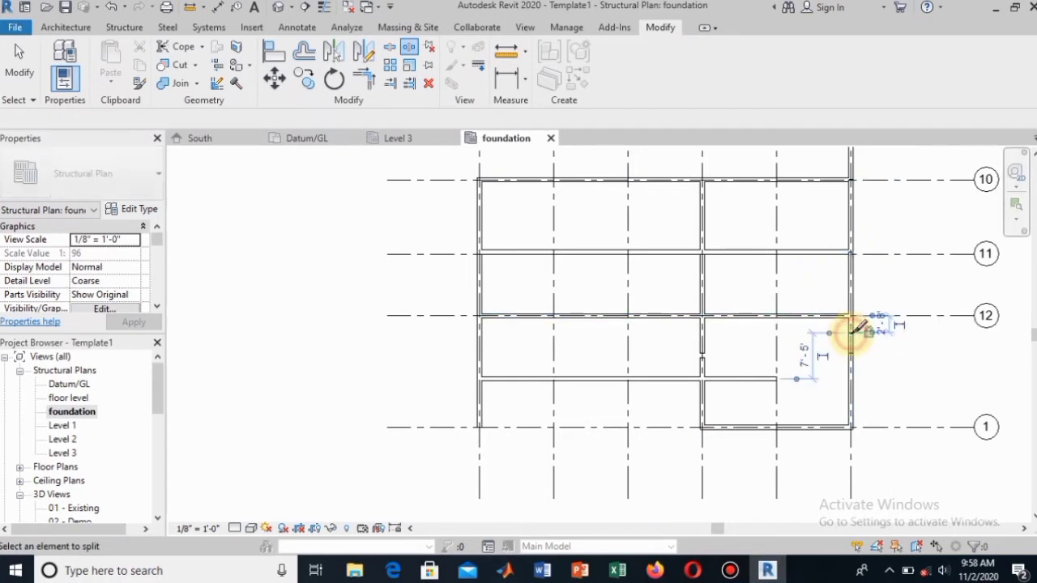
click(850, 376)
key(Escape)
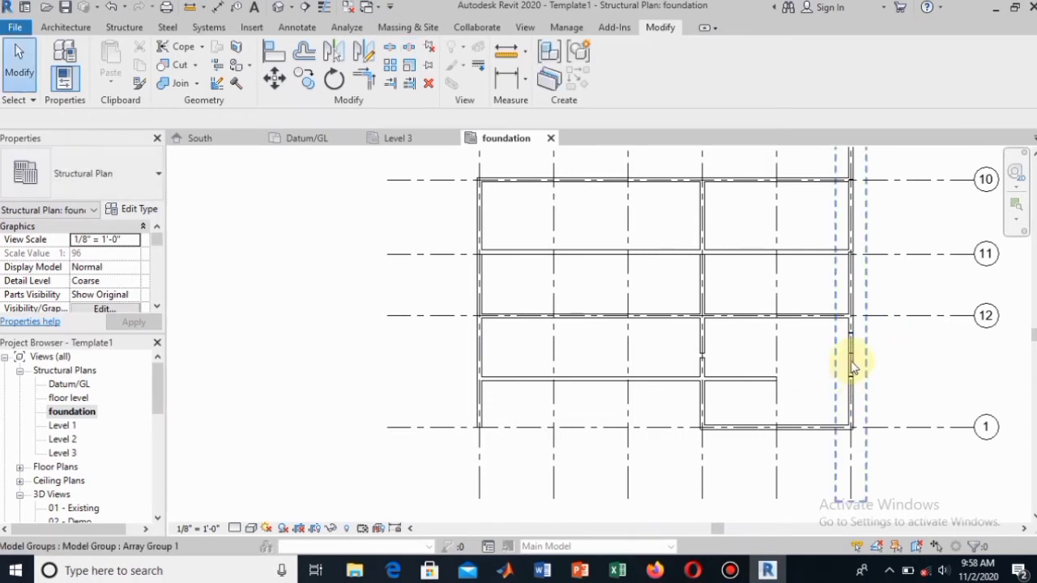
Delete the rightmost wall's split segments just below grid 12 and between grids 10 and 11
click(851, 365)
click(850, 359)
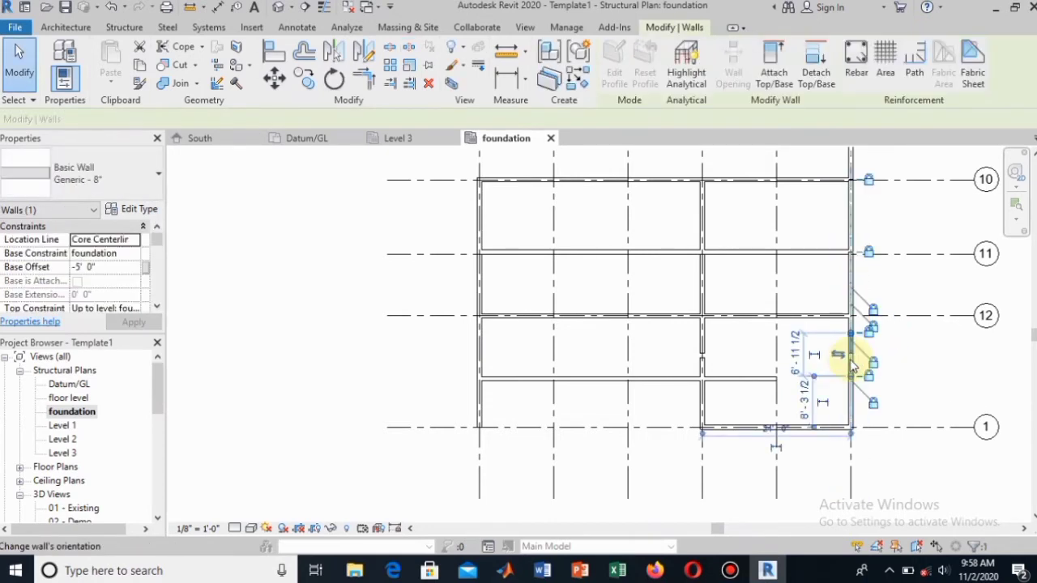
key(Delete)
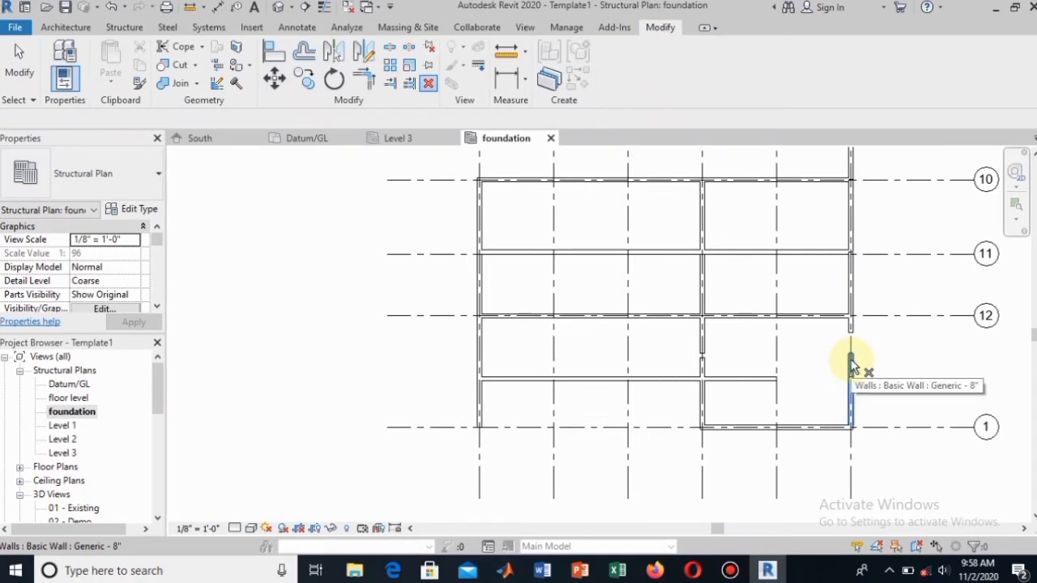
click(850, 366)
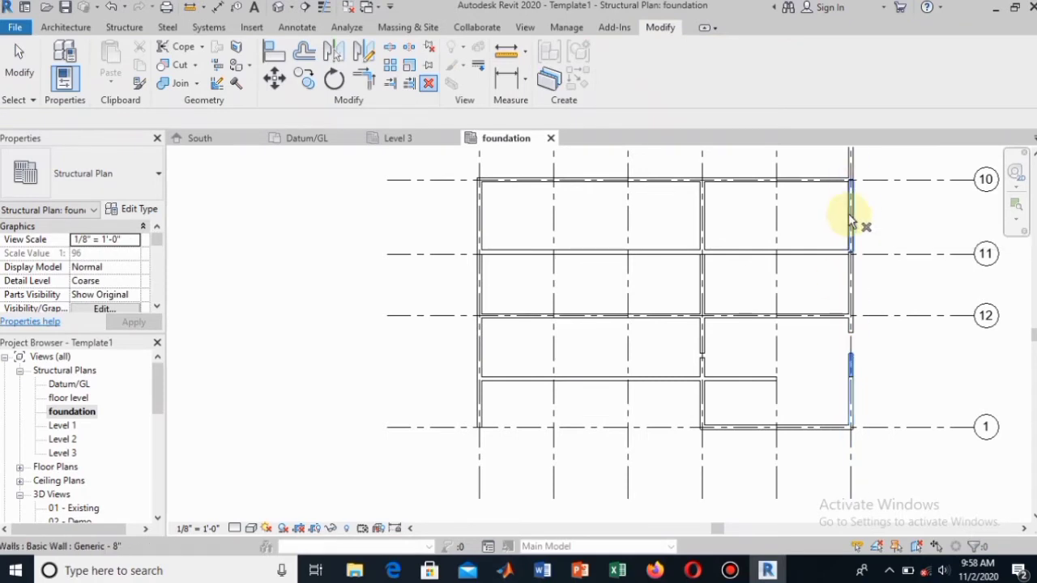
click(853, 215)
key(Return)
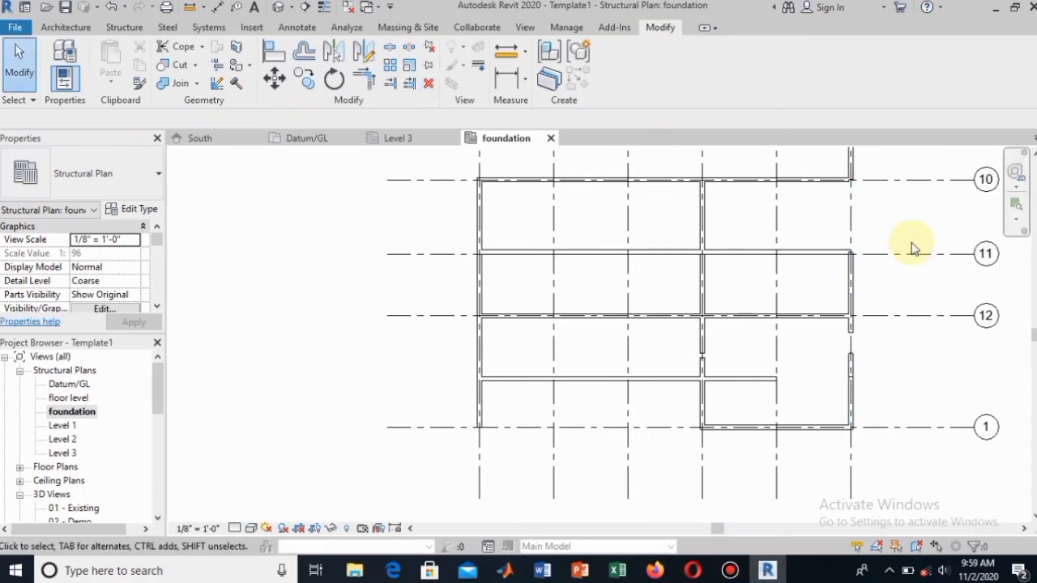
Split the grid 11 wall at two points left of grid 8 and delete the segment between them
scroll(912, 248, up, 1)
scroll(913, 249, down, 2)
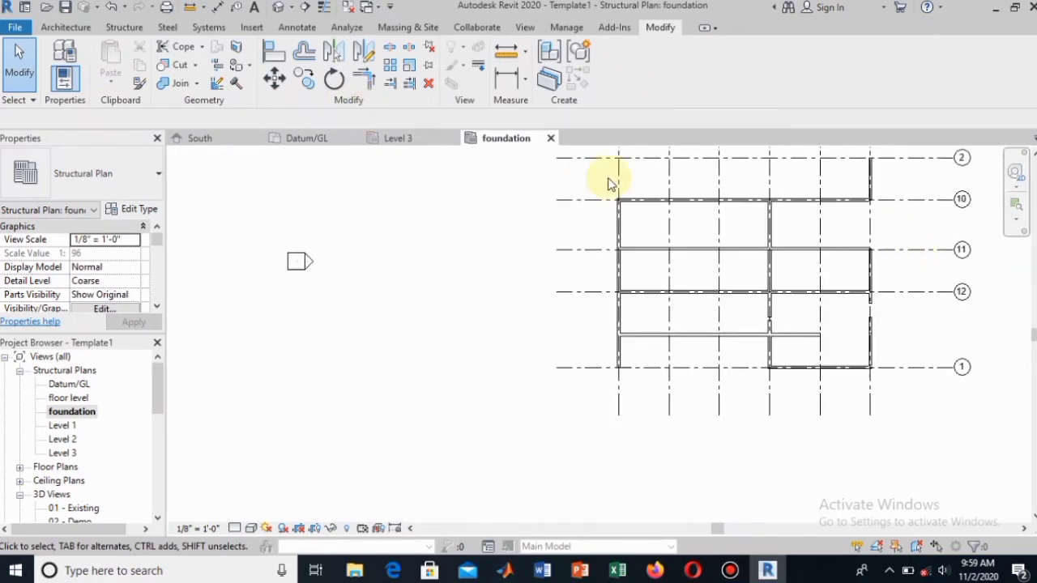
click(390, 46)
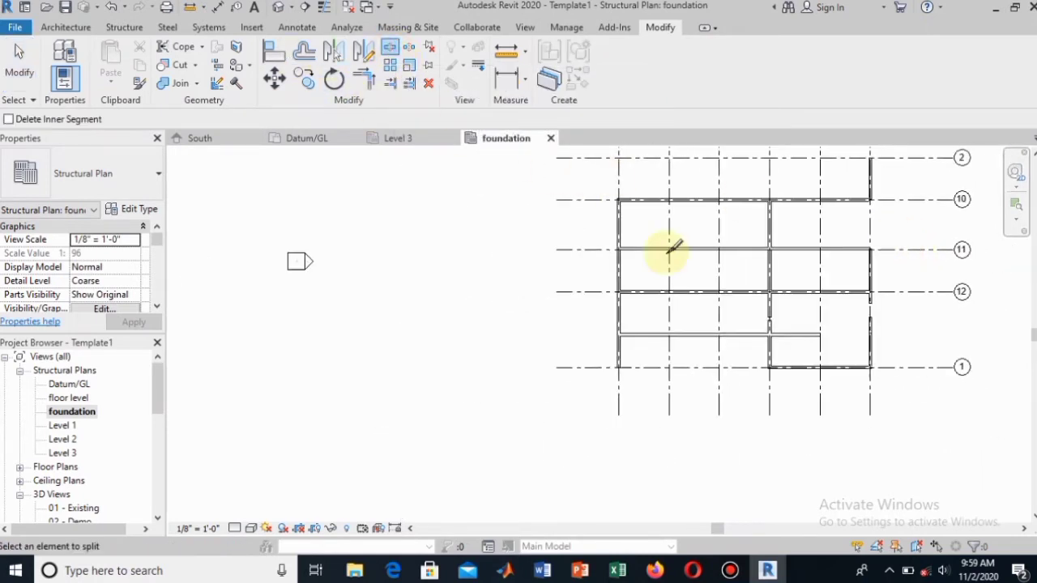
click(701, 250)
click(652, 249)
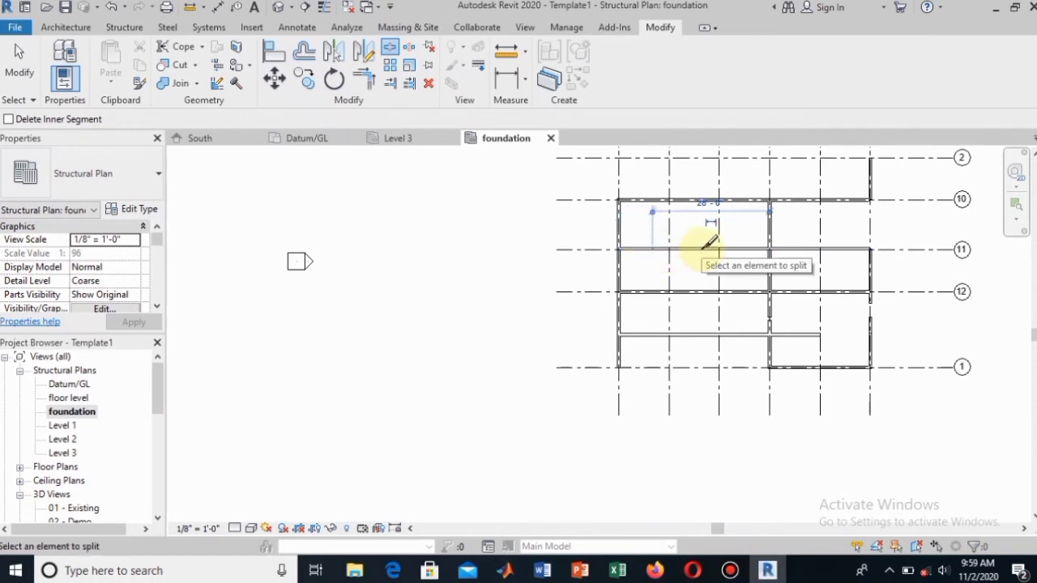
key(Escape)
click(685, 249)
key(Escape)
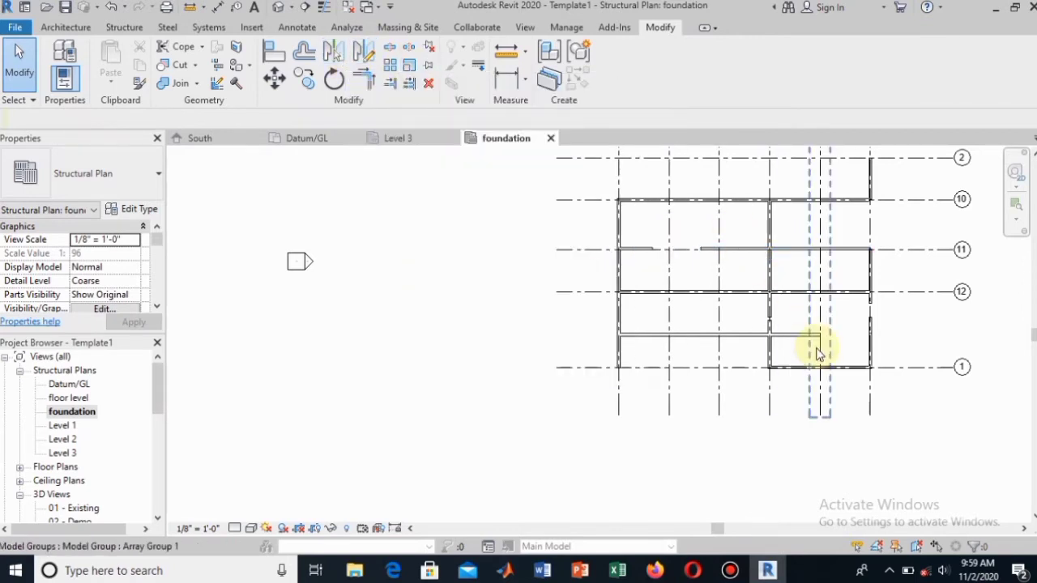
Mirror a copy of the grid 1 wall about an axis drawn along grid 8, and undo the mirroring
click(804, 375)
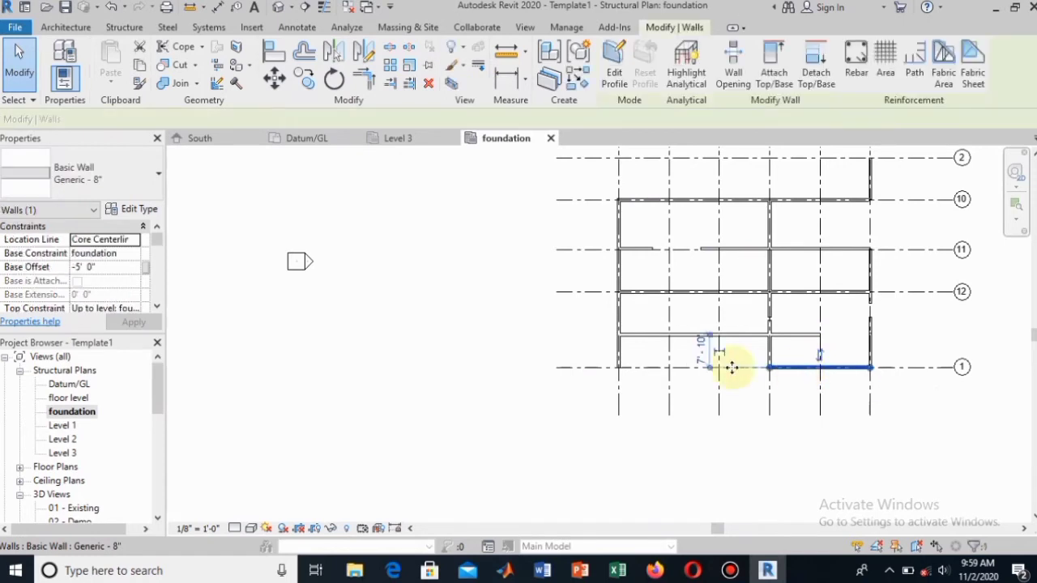
click(365, 55)
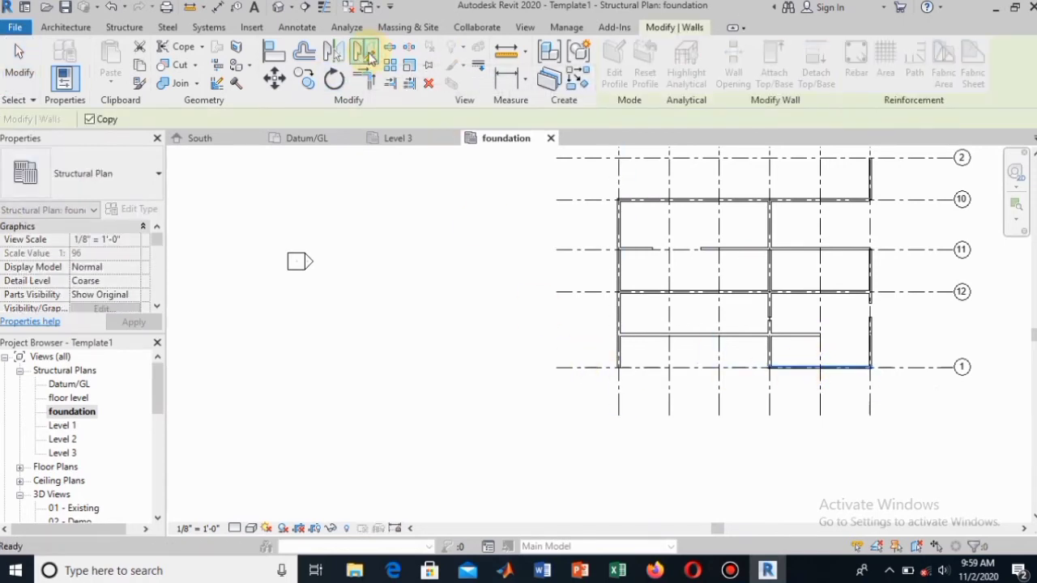
click(769, 414)
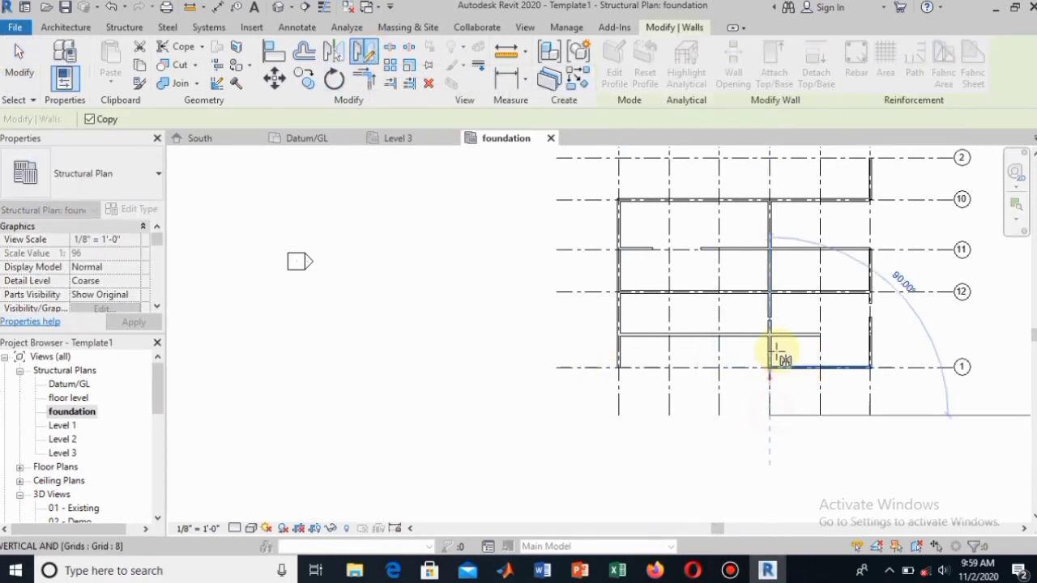
click(769, 308)
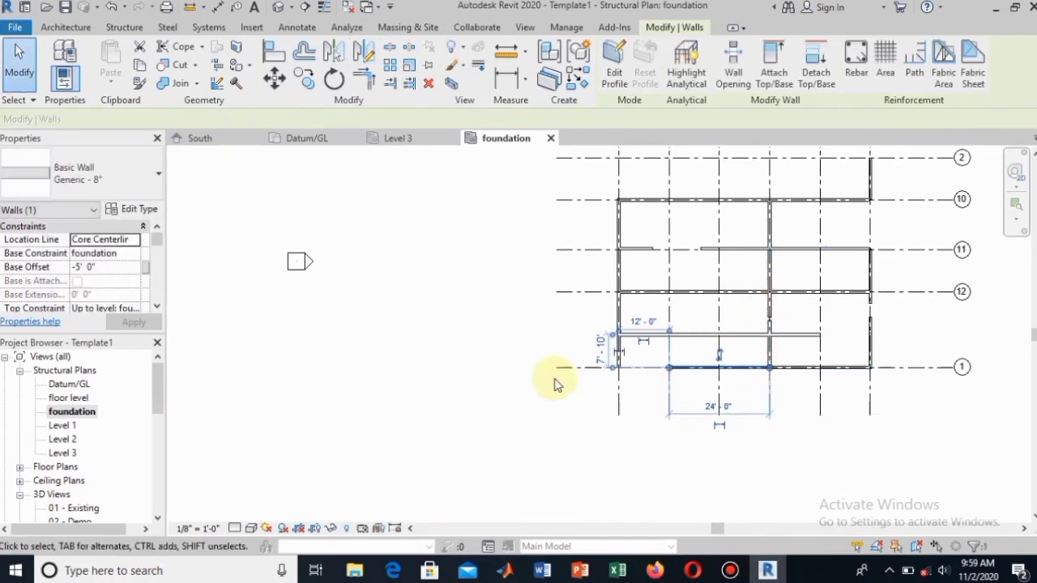
key(Escape)
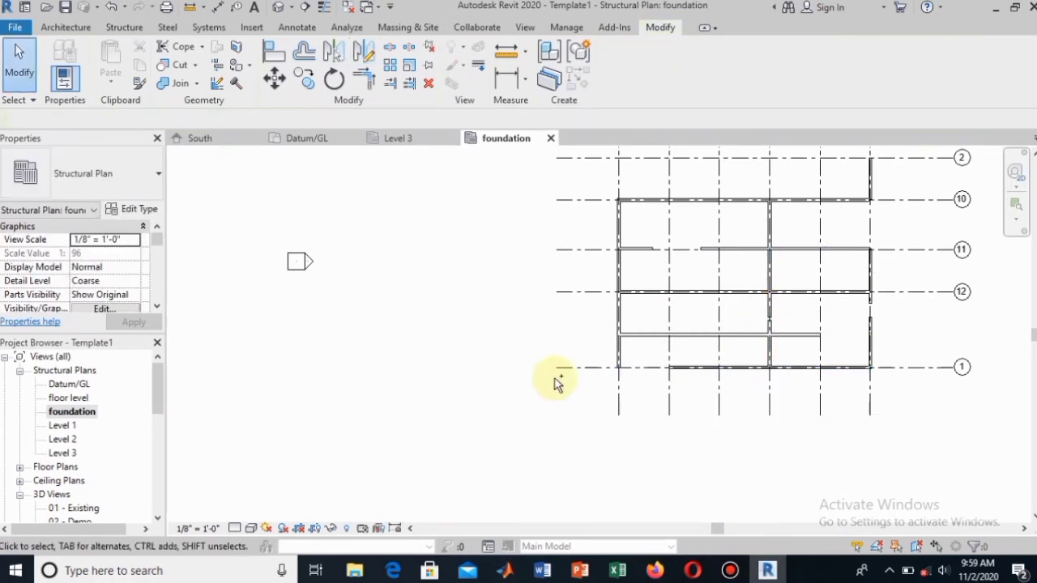
key(ctrl+z)
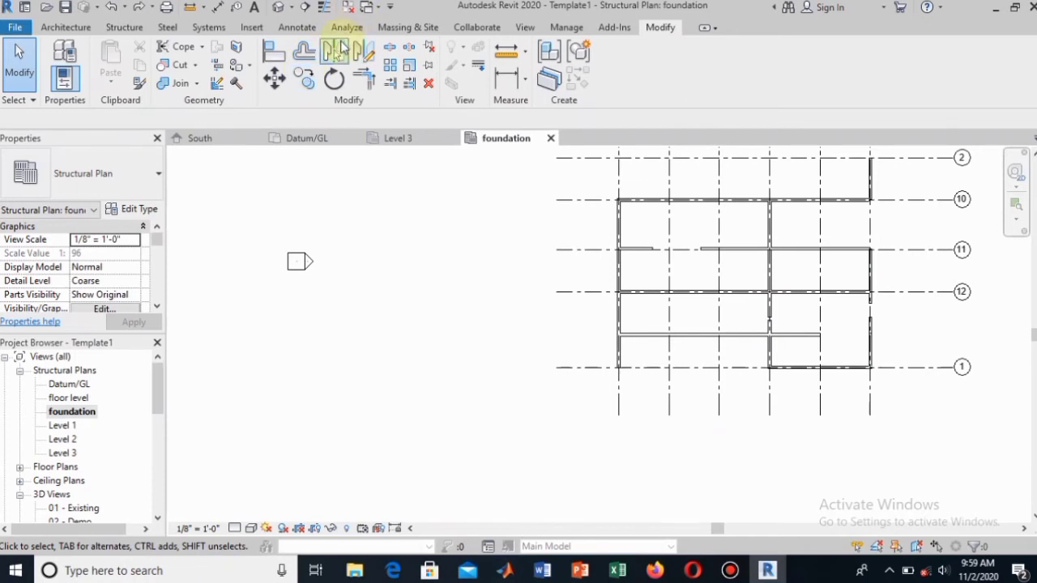
Mirror a copy of the grid 1 wall using grid 8 as the picked axis, and delete the original wall
click(340, 49)
key(Escape)
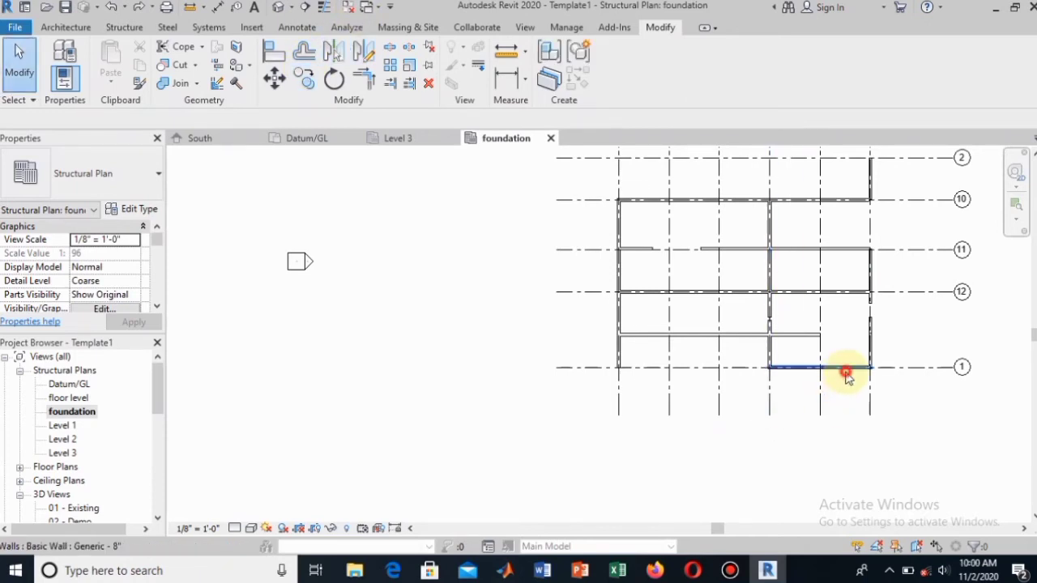
click(847, 370)
click(337, 53)
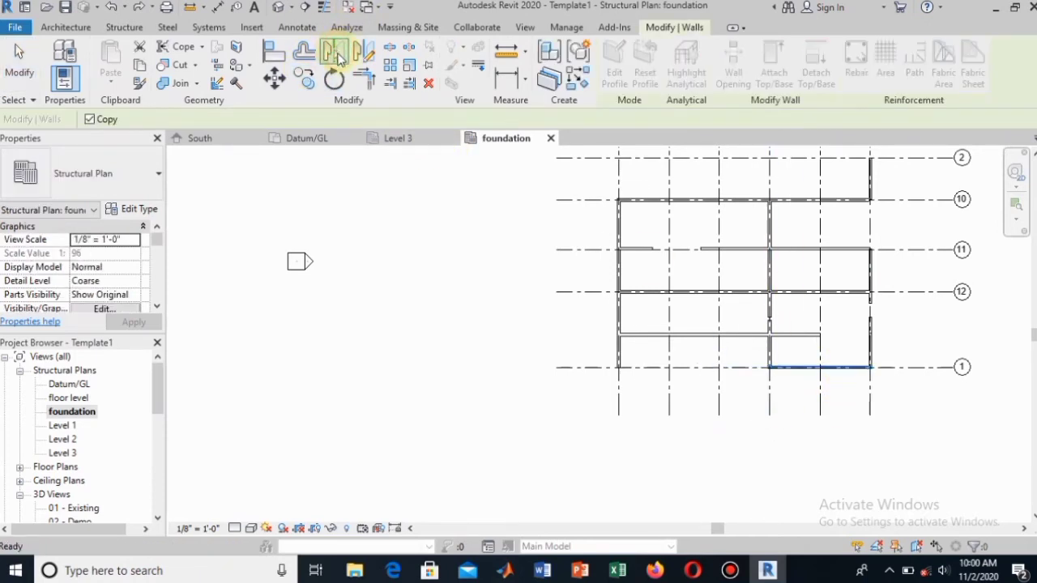
click(770, 415)
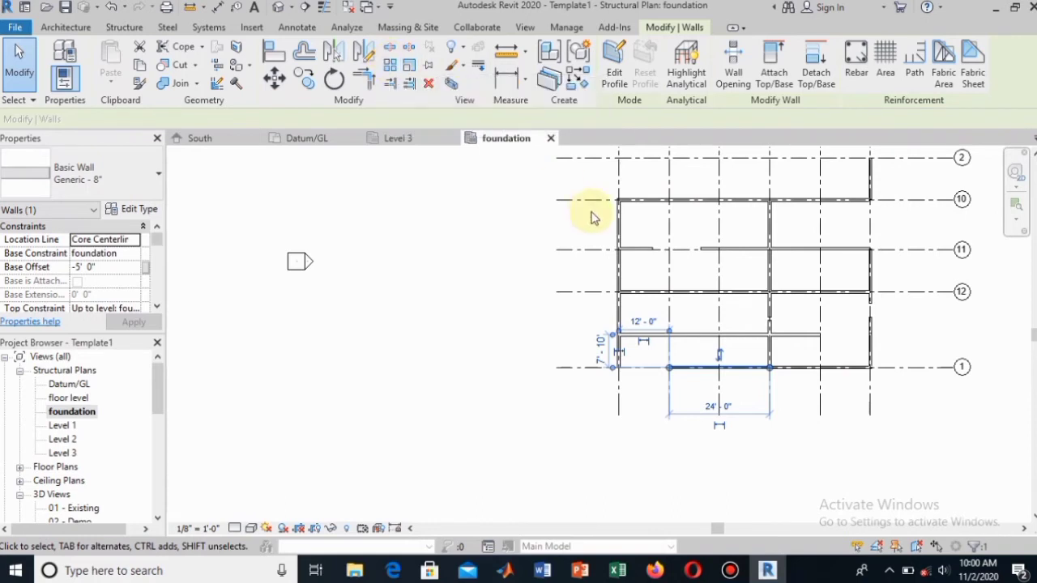
click(862, 380)
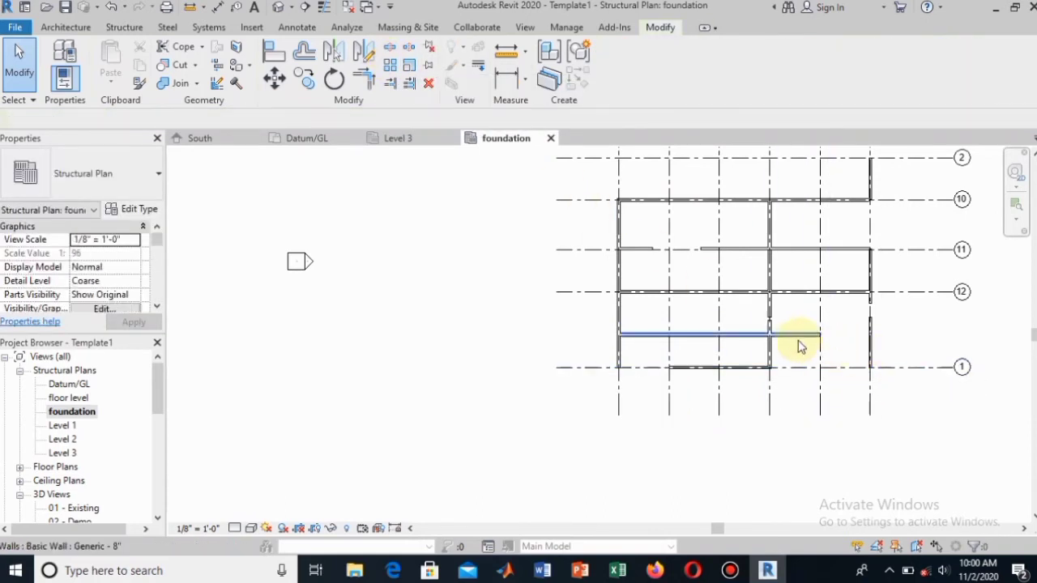
Delete the mirrored wall between grids 12 and 1, the interior vertical wall, and the longer wall segment along grid 11
click(772, 273)
key(Escape)
click(771, 274)
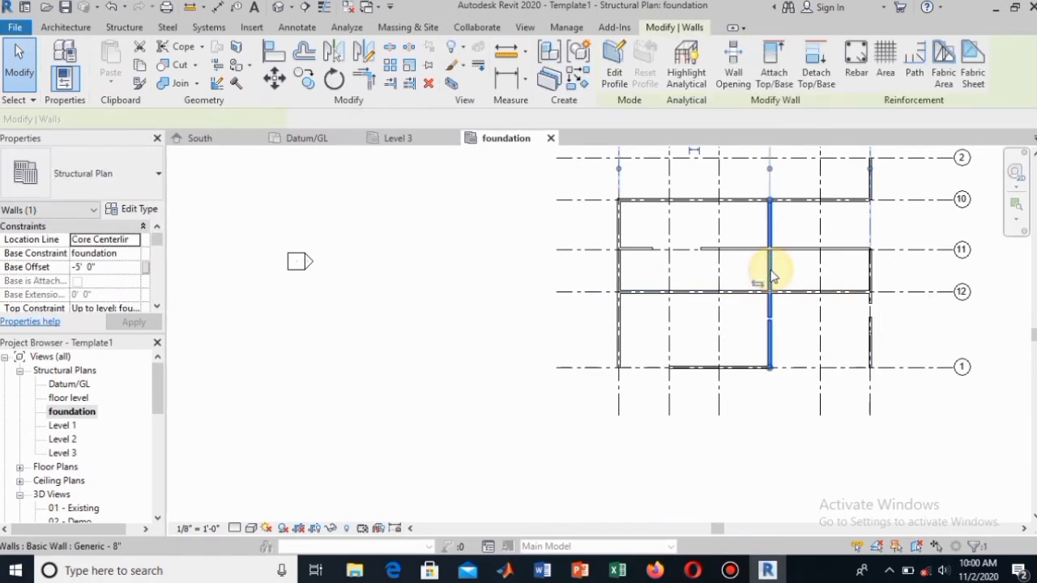
key(Delete)
click(761, 250)
key(Delete)
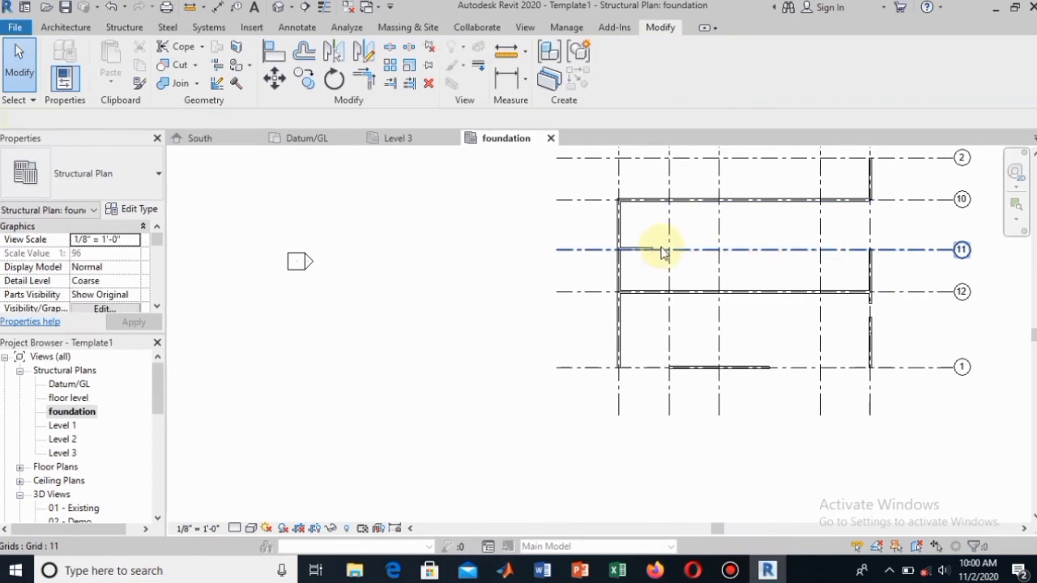
Delete the remaining short grid 11 wall segment and the horizontal walls along grids 12, 10 and 1
click(695, 294)
key(Delete)
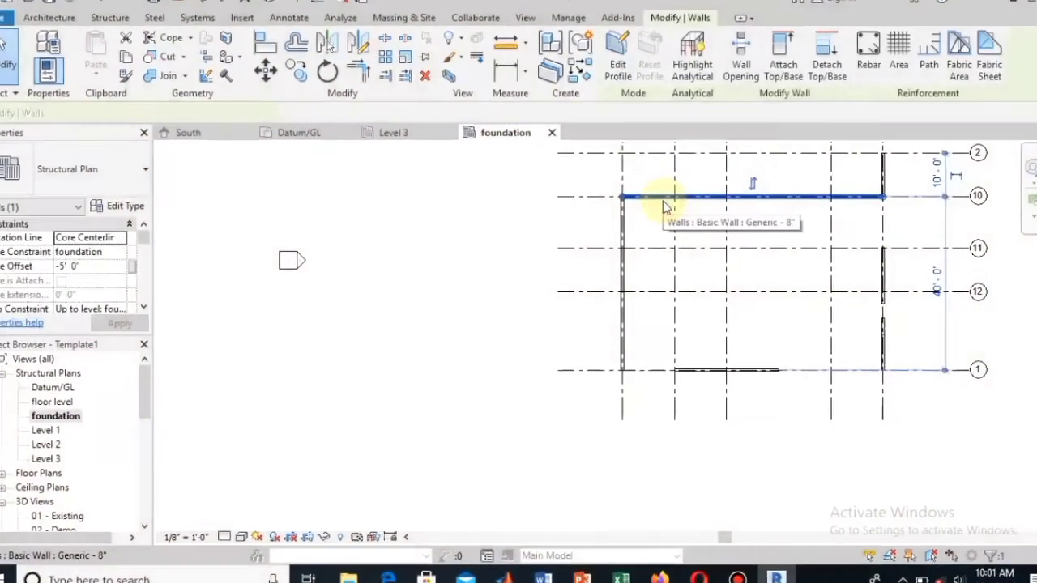
key(Delete)
click(746, 373)
key(Delete)
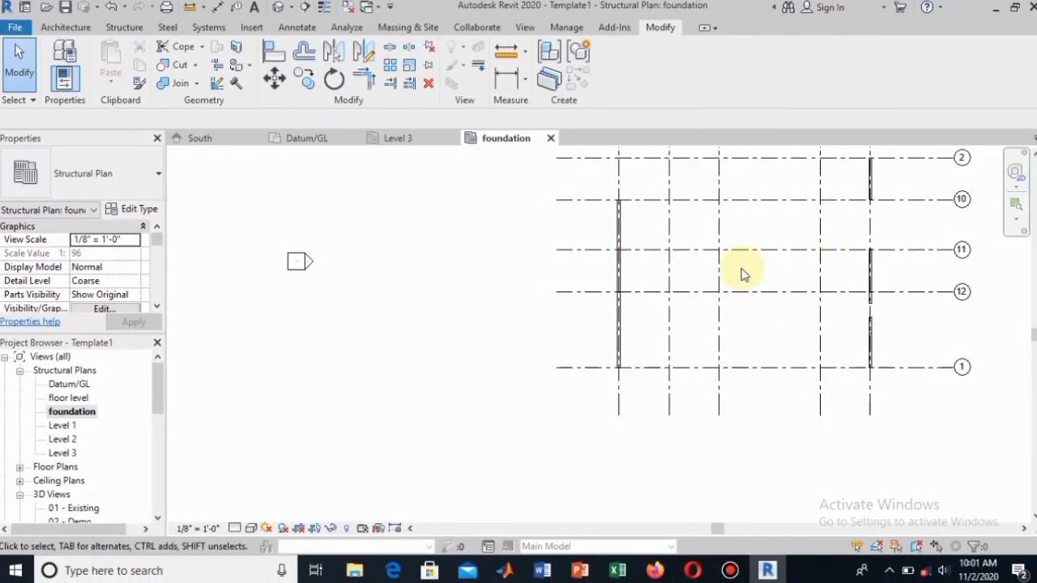
Array the leftmost vertical wall linearly as 5 grouped instances along grid 1, placing the last on the second-to-last vertical grid
click(620, 282)
key(Escape)
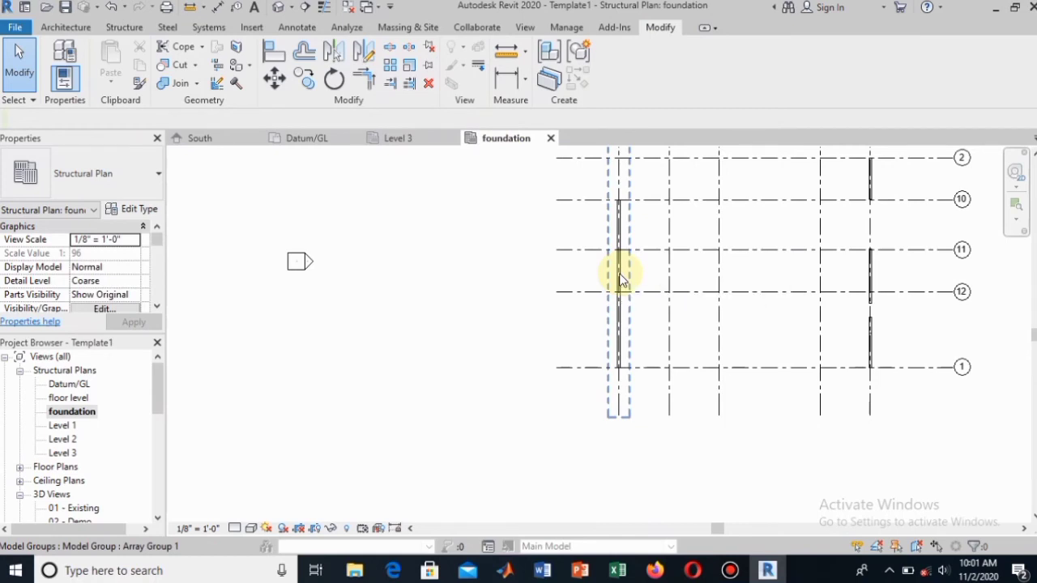
key(Tab)
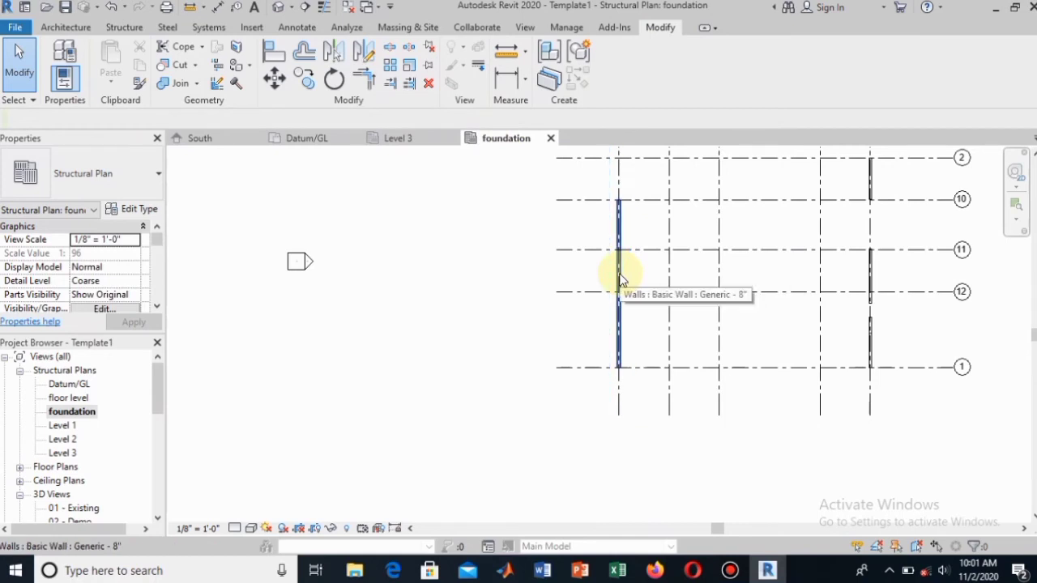
click(391, 72)
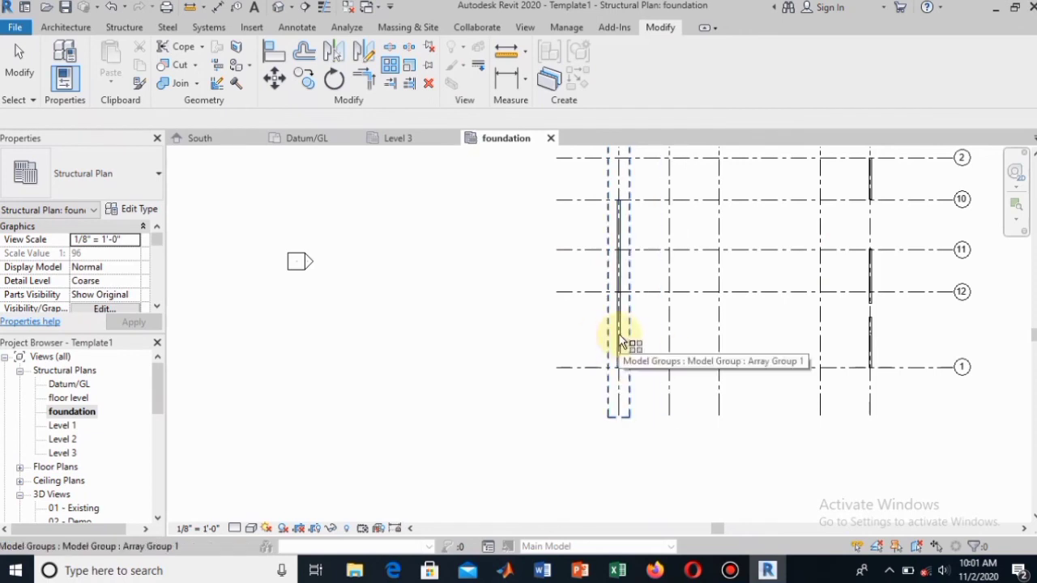
key(Tab)
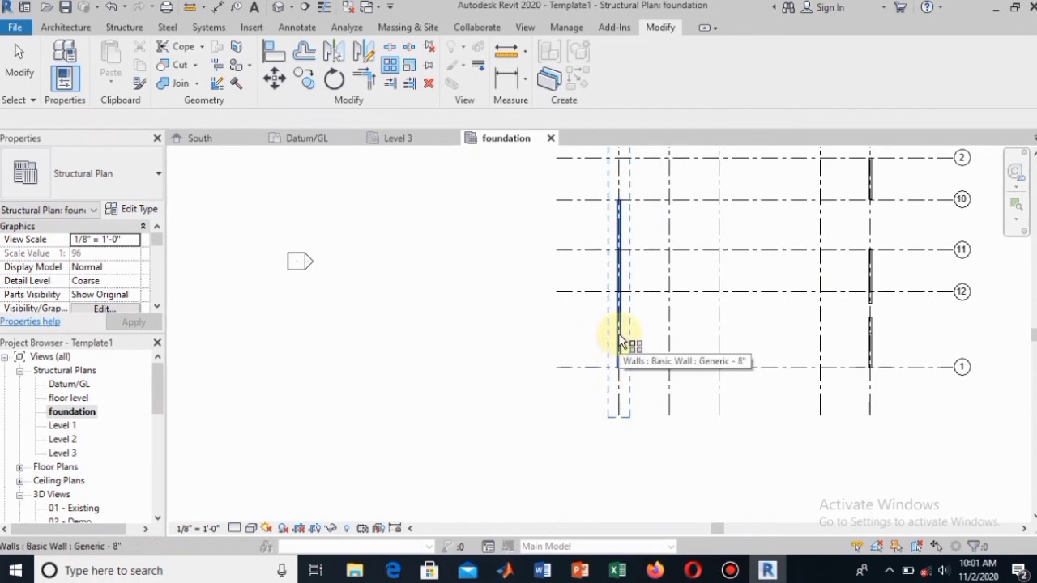
click(389, 66)
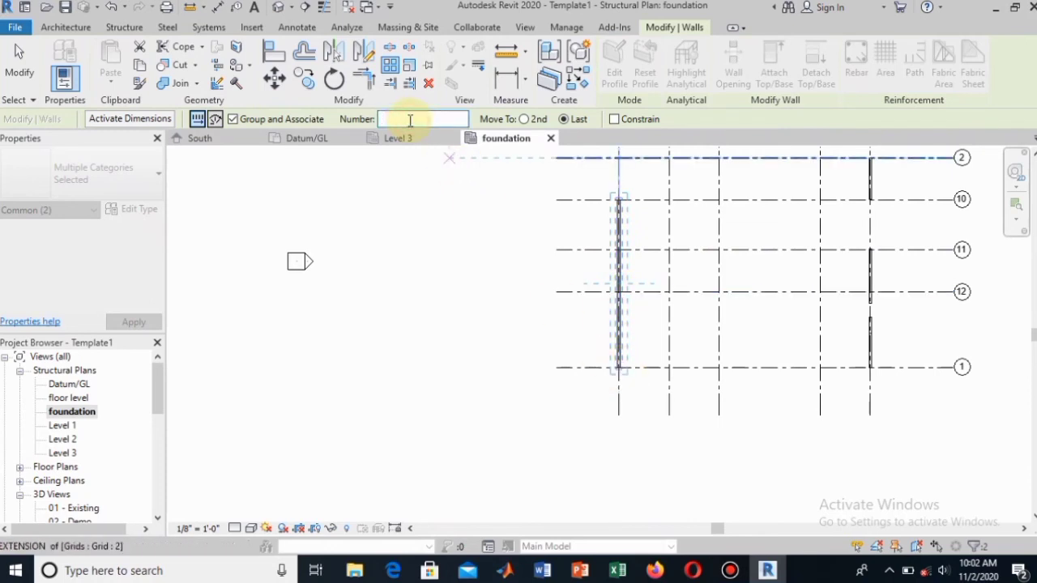
click(574, 258)
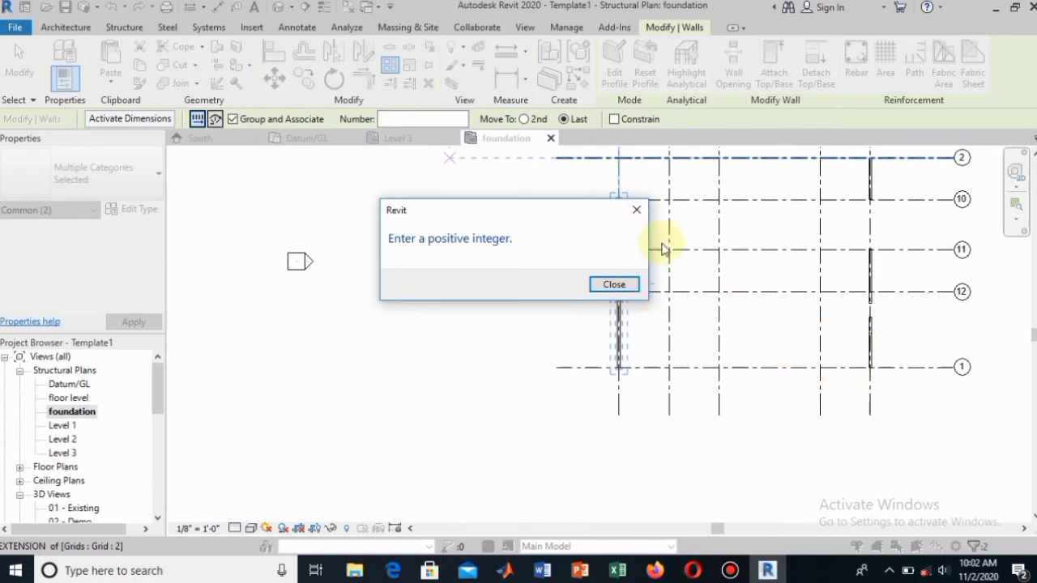
click(615, 285)
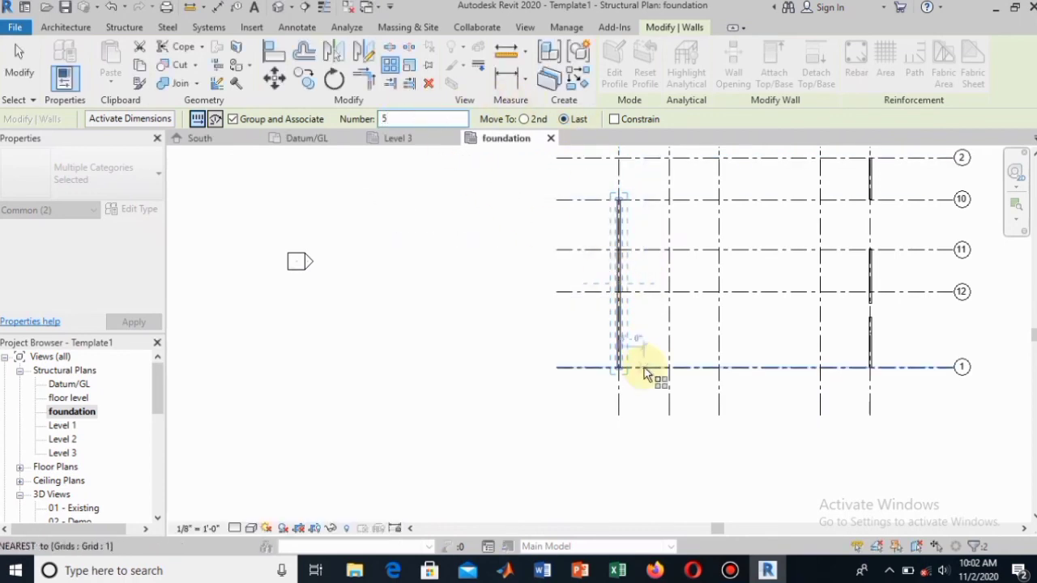
click(618, 369)
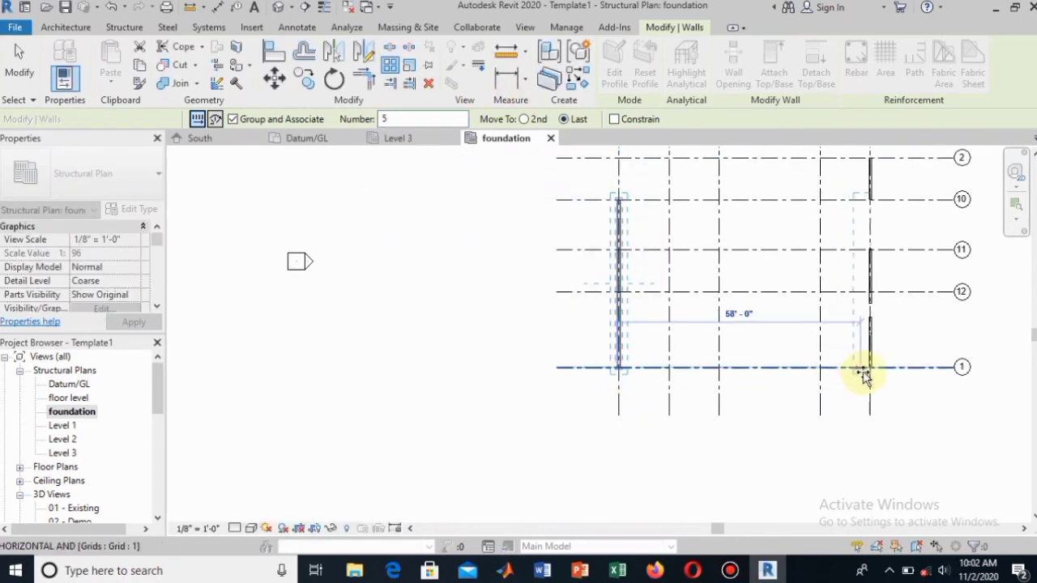
click(821, 369)
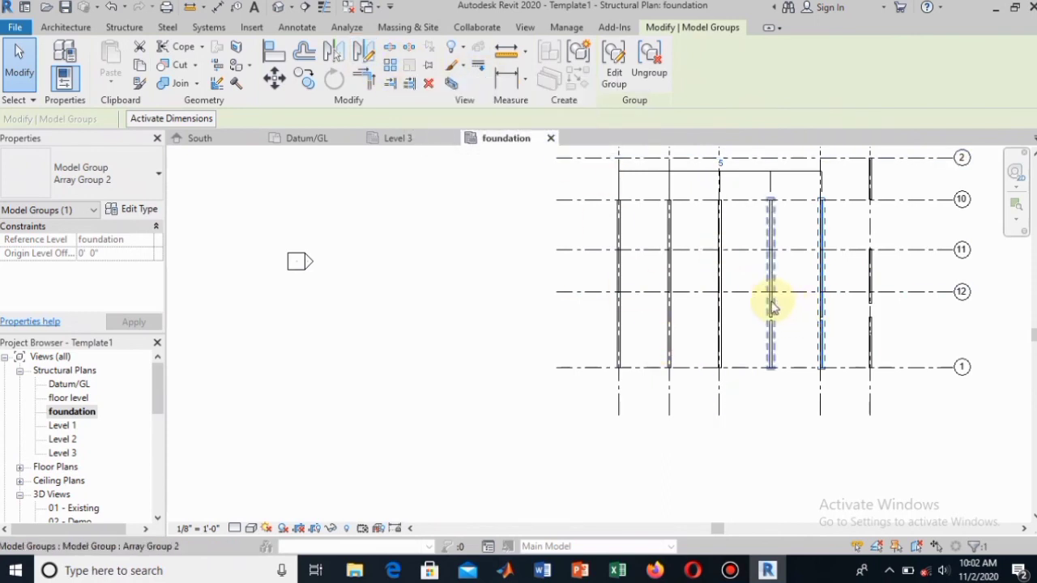
scroll(699, 317, up, 2)
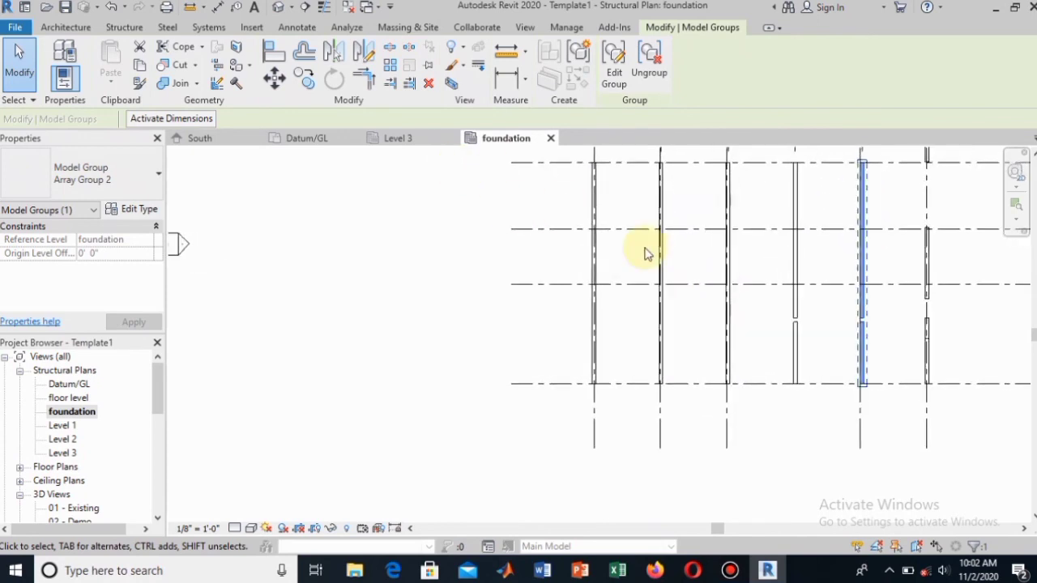
scroll(645, 254, down, 2)
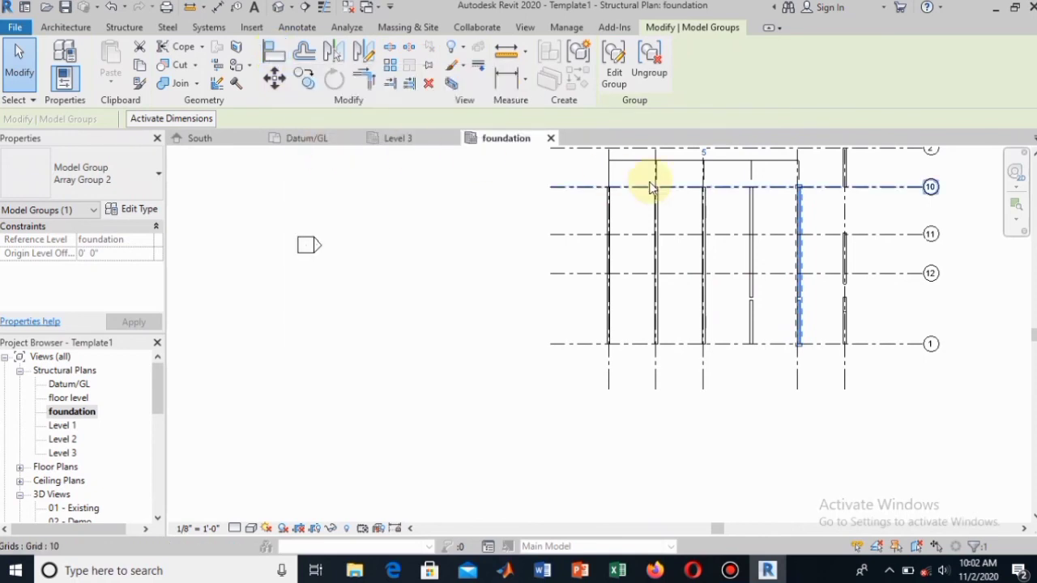
key(Tab)
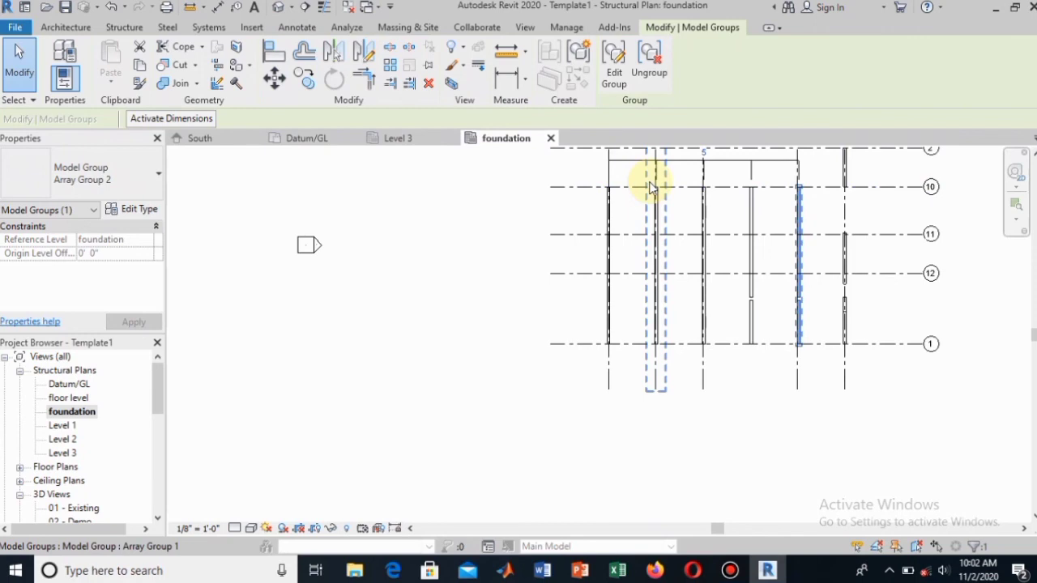